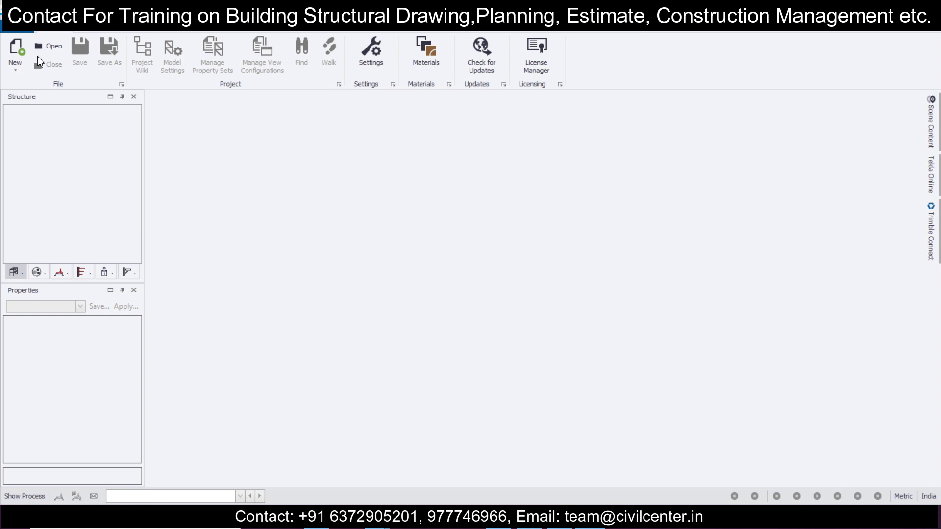
- Start a new project and insert a construction level below Base, with Base spaced 1 m above it
{"action": "left_click", "coordinate": [15, 58]}
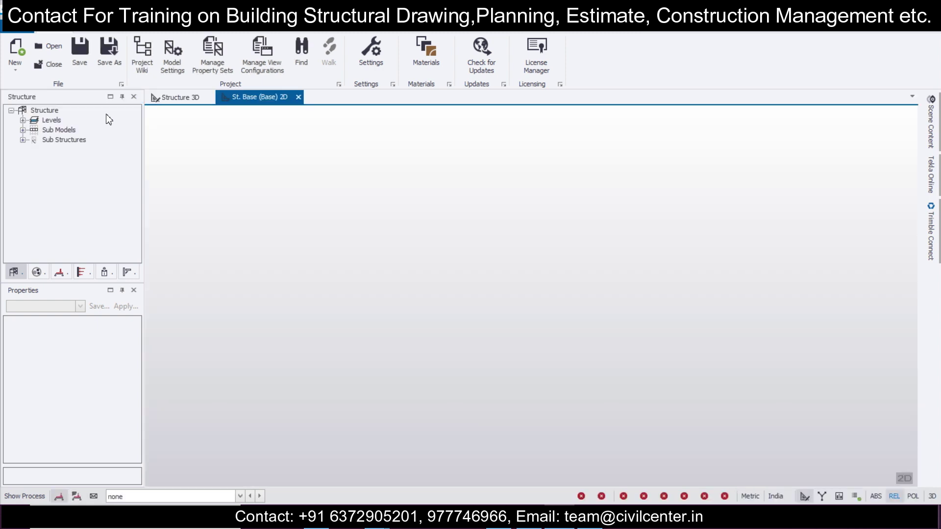
{"action": "left_click", "coordinate": [176, 32]}
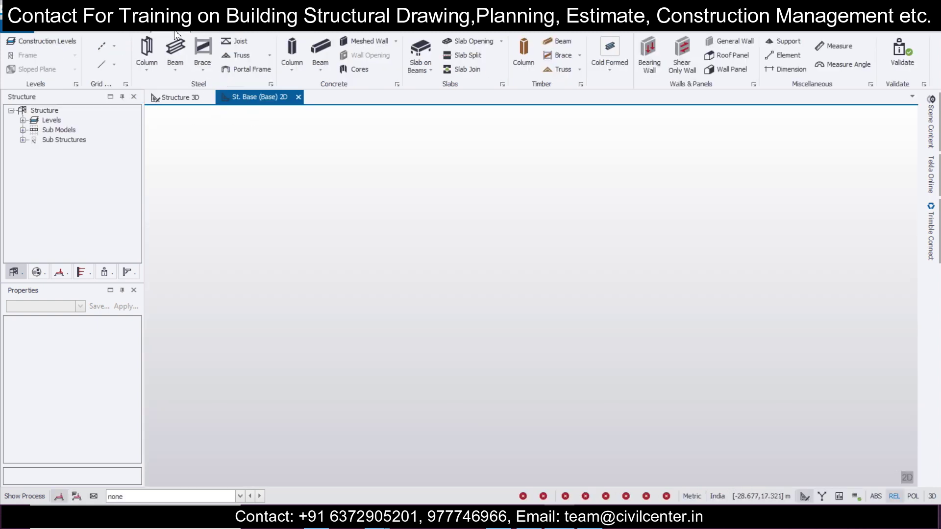
{"action": "left_click", "coordinate": [62, 41]}
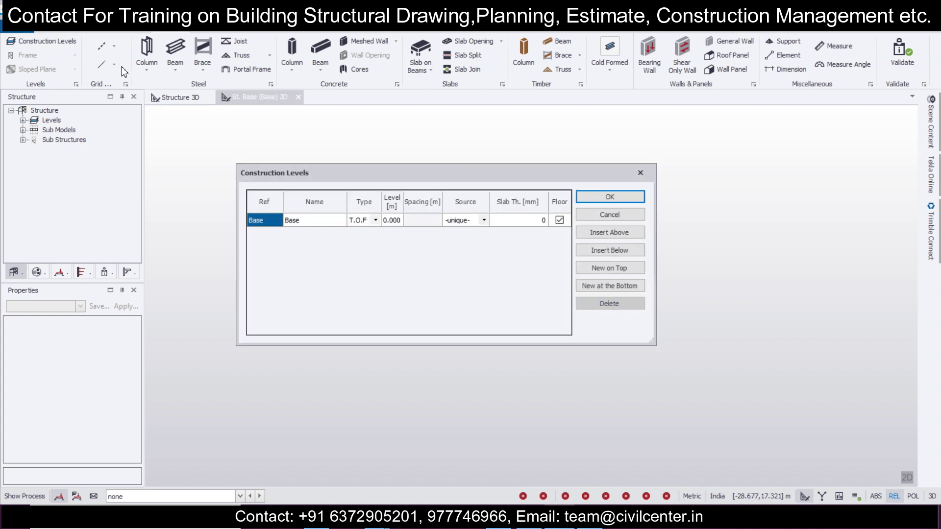
{"action": "left_click", "coordinate": [584, 250]}
{"action": "left_click", "coordinate": [438, 220]}
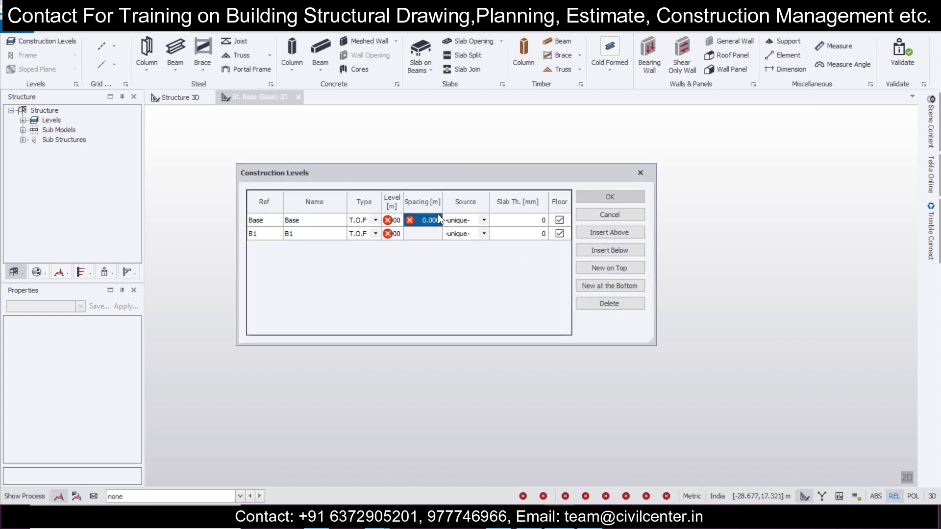
{"action": "left_click", "coordinate": [440, 223]}
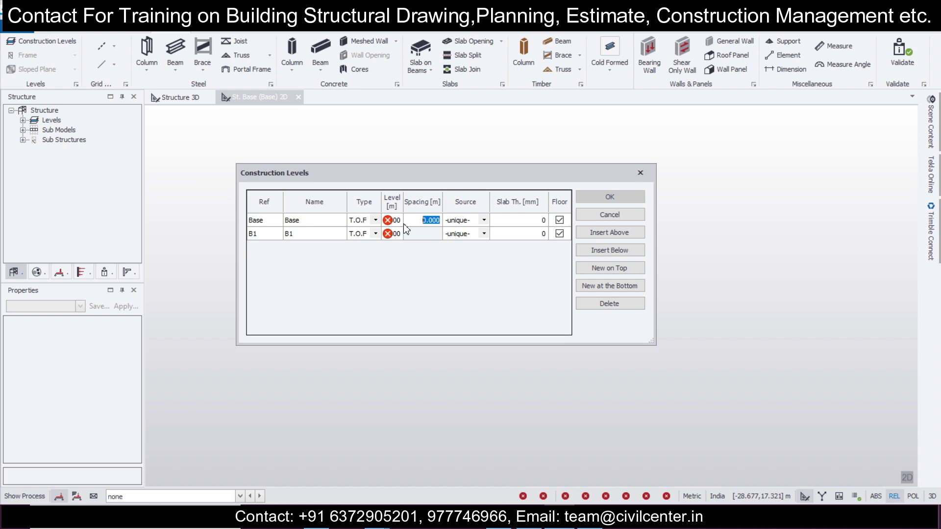
{"action": "left_click", "coordinate": [343, 224]}
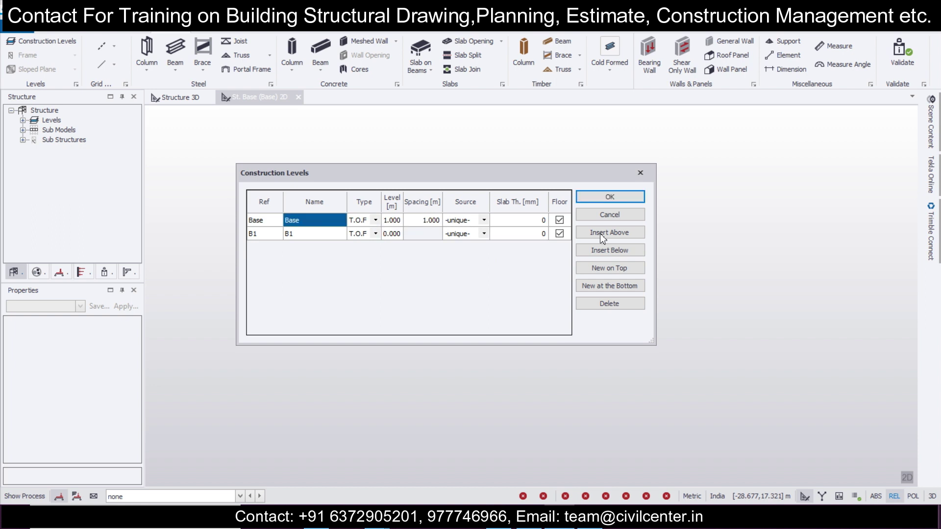
- Insert a construction level above Base with 3 m spacing, set its type and slab thickness, and accept the levels
{"action": "left_click", "coordinate": [609, 232]}
{"action": "left_click", "coordinate": [434, 225]}
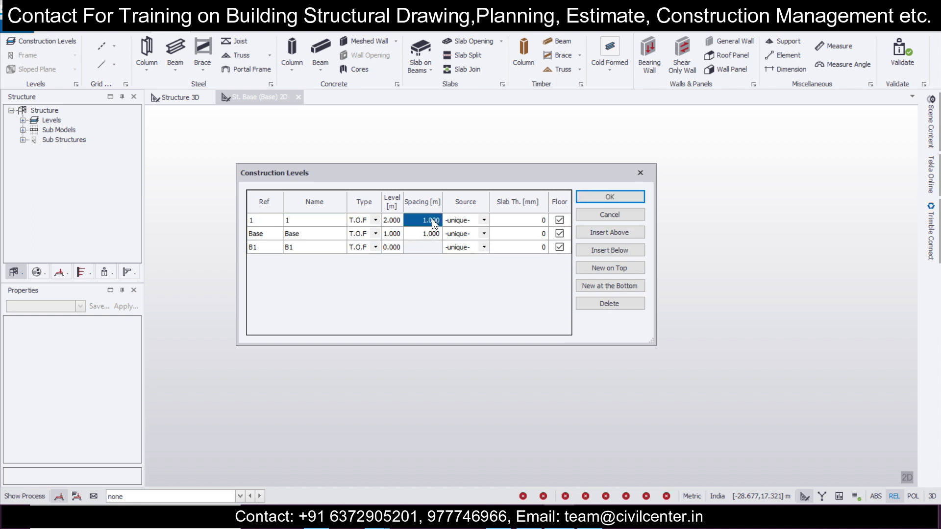
{"action": "left_click", "coordinate": [435, 220]}
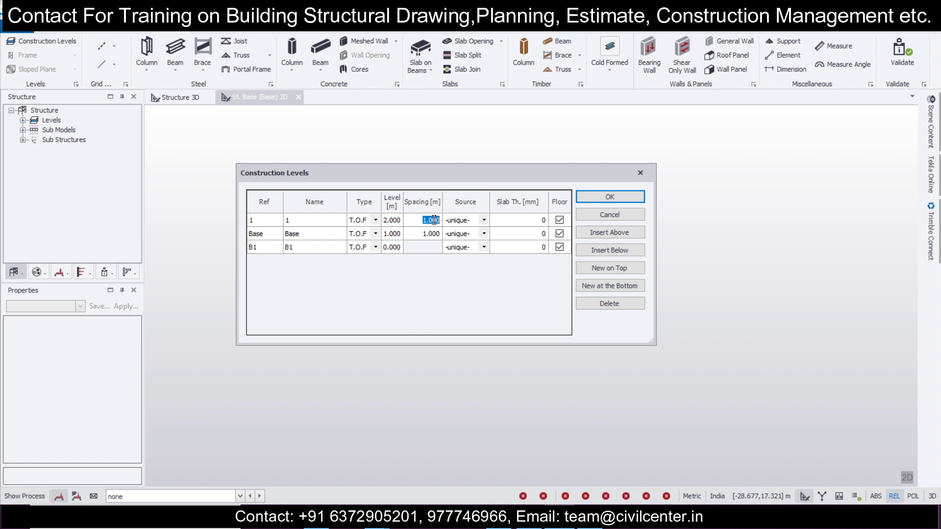
{"action": "left_click", "coordinate": [375, 221]}
{"action": "left_click", "coordinate": [371, 241]}
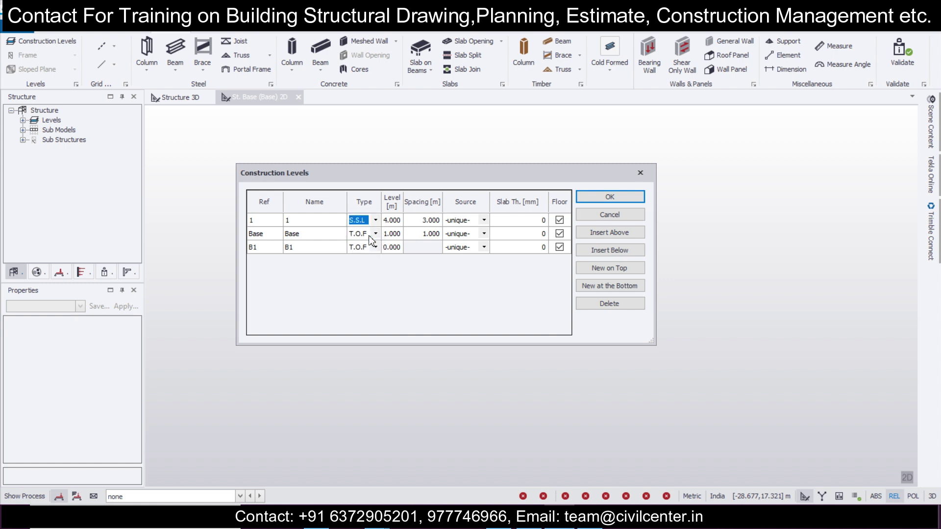
{"action": "left_click", "coordinate": [532, 225]}
{"action": "left_click", "coordinate": [532, 224]}
{"action": "left_click", "coordinate": [629, 197]}
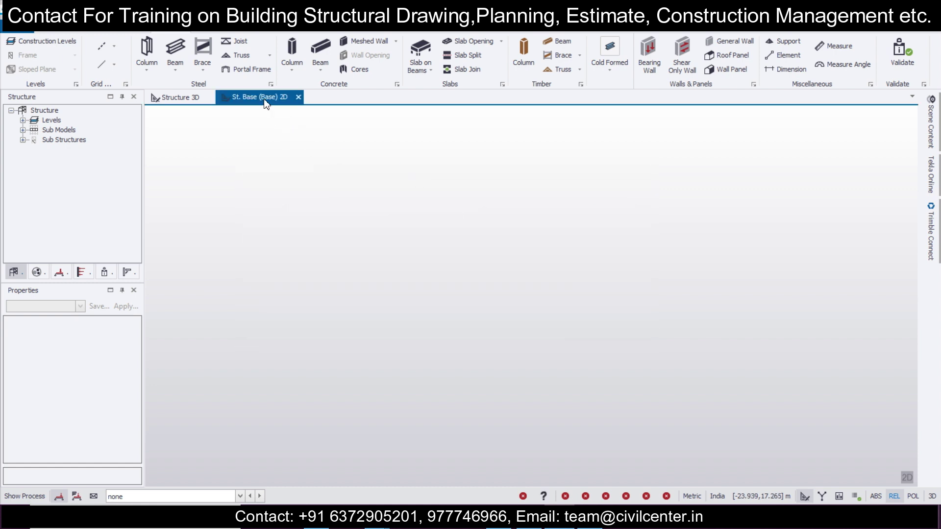
- Begin a rectangular grid on all levels with lines in both directions and 2 regular 6 m bays in X
{"action": "left_click", "coordinate": [115, 46]}
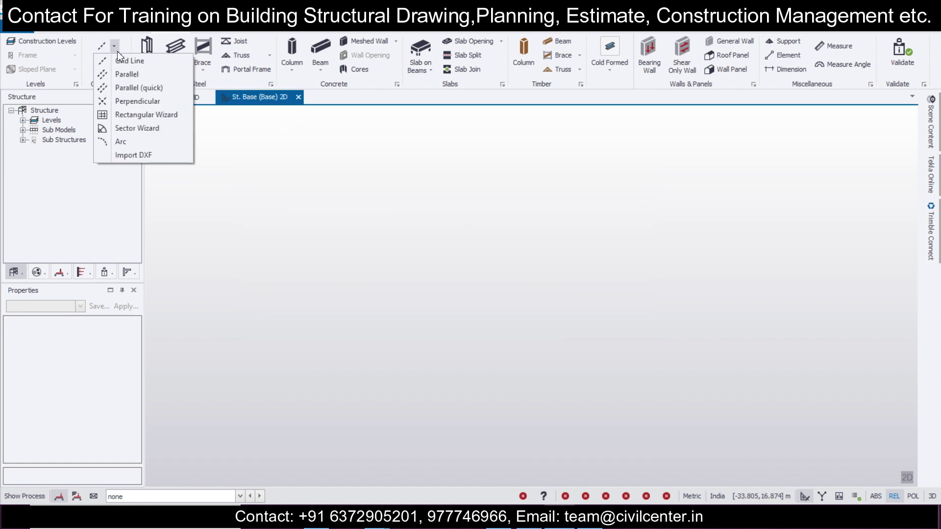
{"action": "left_click", "coordinate": [141, 116]}
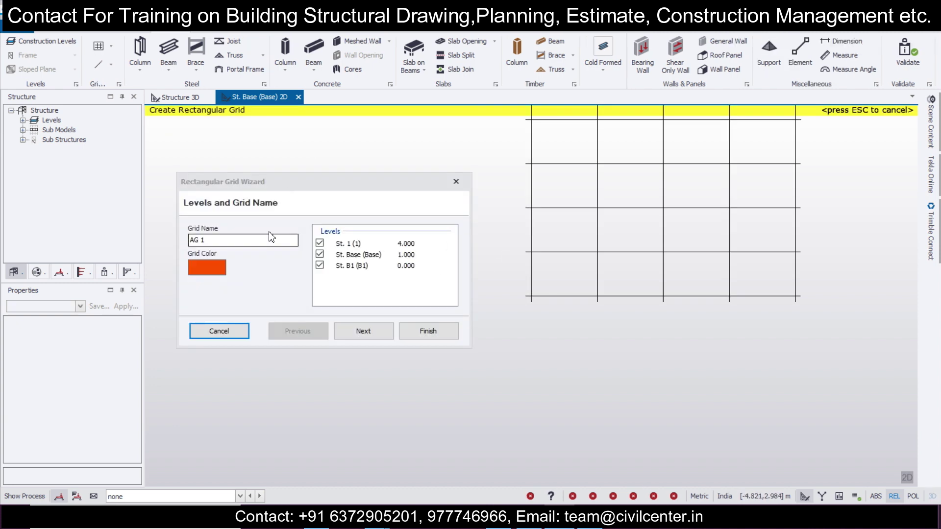
{"action": "left_click", "coordinate": [362, 333]}
{"action": "left_click", "coordinate": [362, 332]}
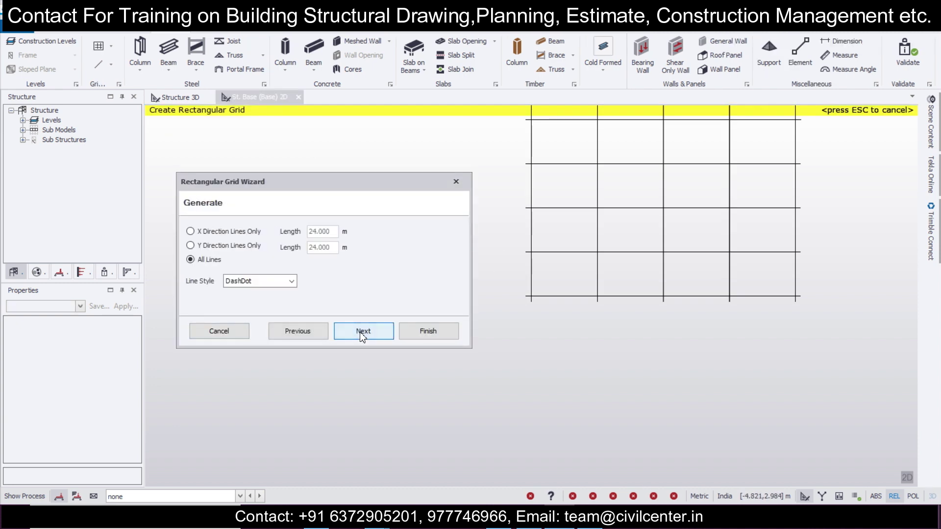
{"action": "left_click", "coordinate": [354, 332]}
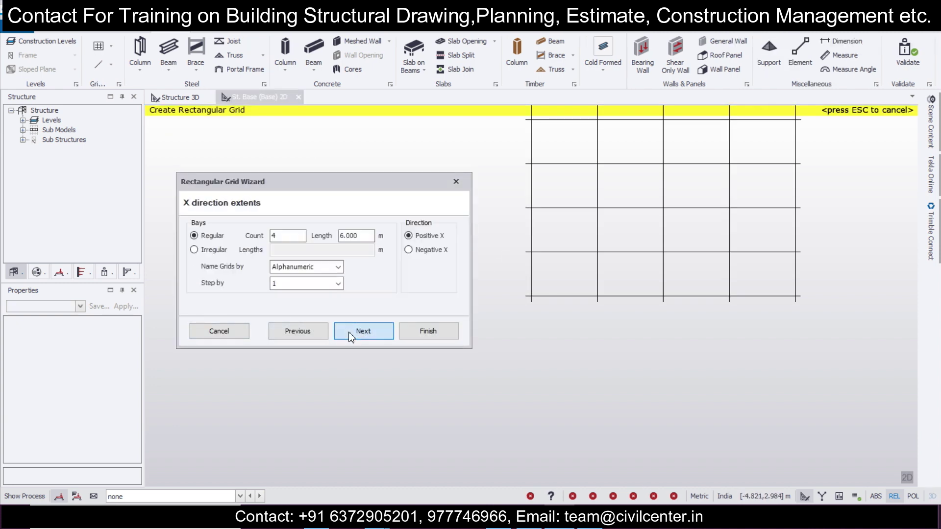
{"action": "double_click", "coordinate": [278, 235]}
{"action": "type", "text": "1"}
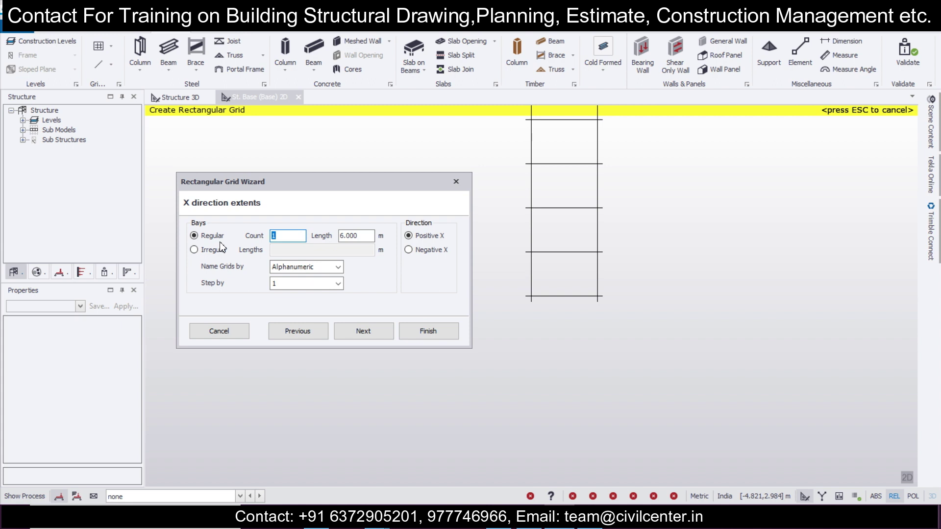
{"action": "type", "text": "2"}
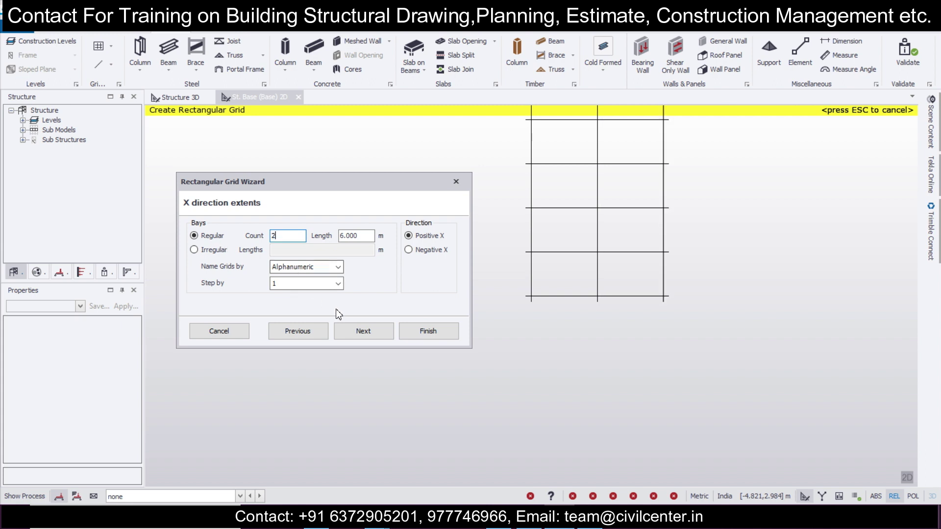
{"action": "left_click", "coordinate": [357, 336]}
- Set 2 regular 4 m bays in the Y direction and finish the rectangular grid
{"action": "double_click", "coordinate": [280, 236]}
{"action": "type", "text": "2"}
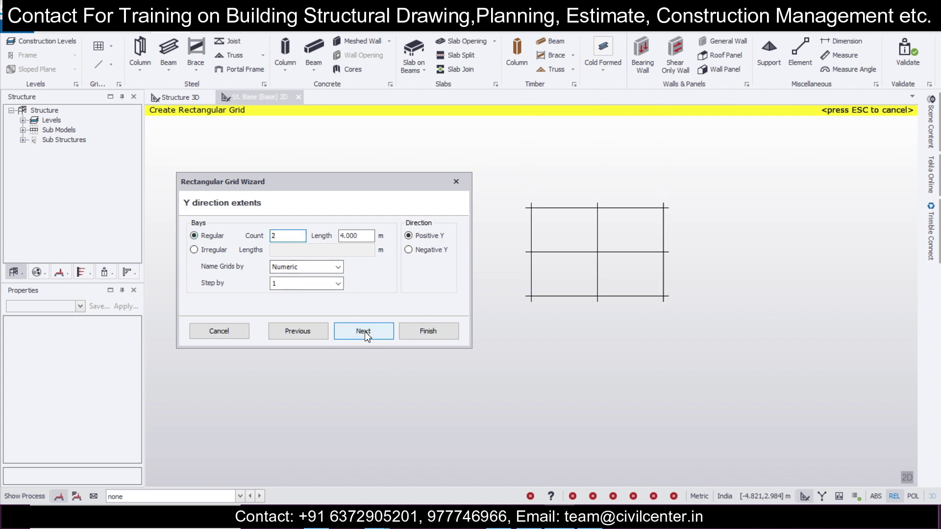
{"action": "left_click", "coordinate": [366, 334]}
{"action": "left_click", "coordinate": [365, 335]}
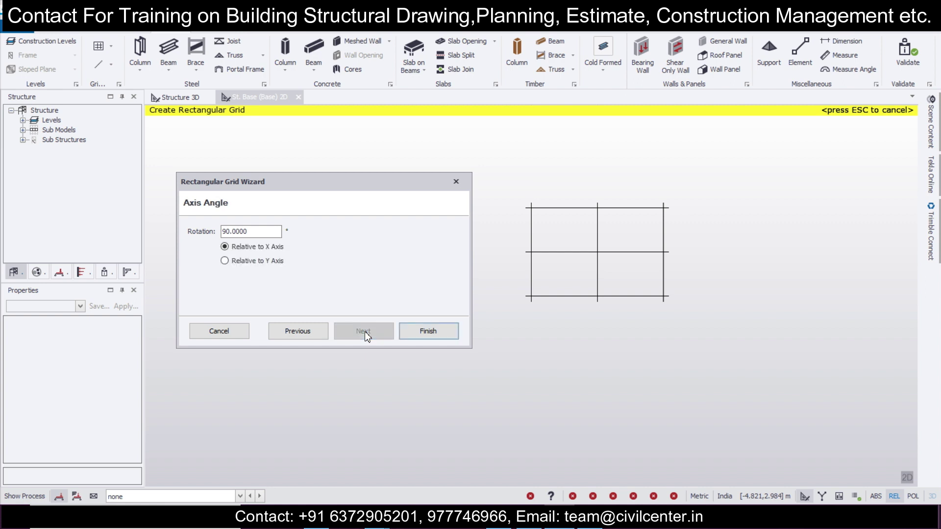
{"action": "left_click", "coordinate": [428, 331]}
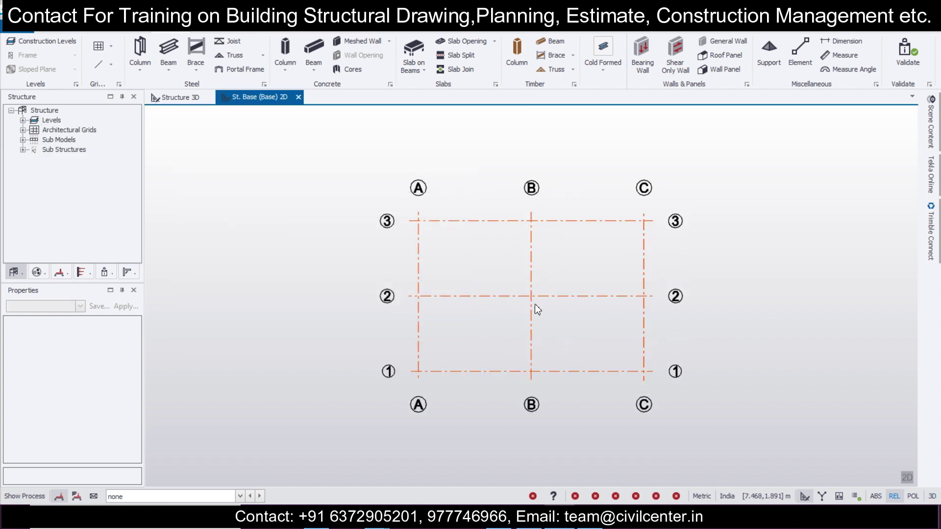
- Place cast-in-place concrete columns at the intersections of grid lines A and C with lines 1, 2 and 3
{"action": "middle_click_drag", "start_coordinate": [529, 311], "coordinate": [446, 281]}
{"action": "scroll", "coordinate": [446, 281], "scroll_direction": "up", "scroll_amount": 1}
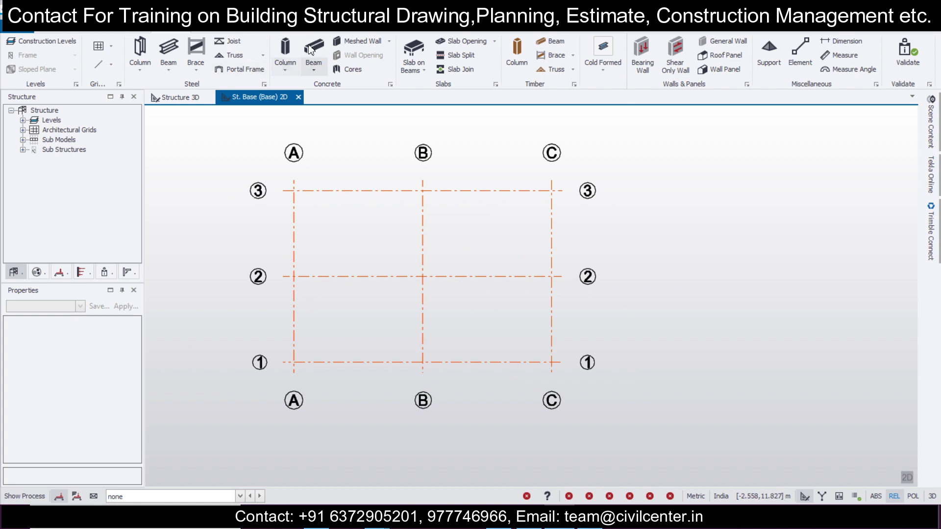
{"action": "left_click", "coordinate": [284, 52]}
{"action": "left_click_drag", "start_coordinate": [276, 158], "coordinate": [346, 437]}
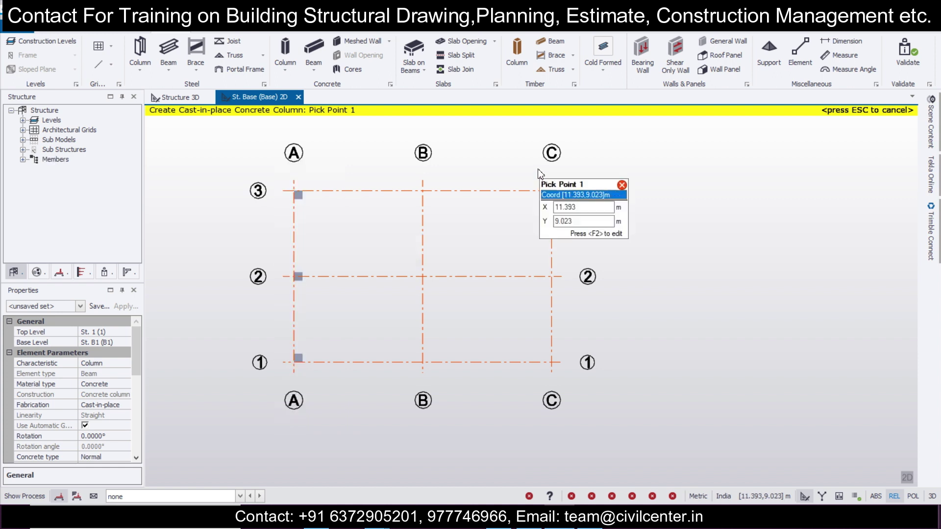
{"action": "left_click_drag", "start_coordinate": [538, 168], "coordinate": [596, 406]}
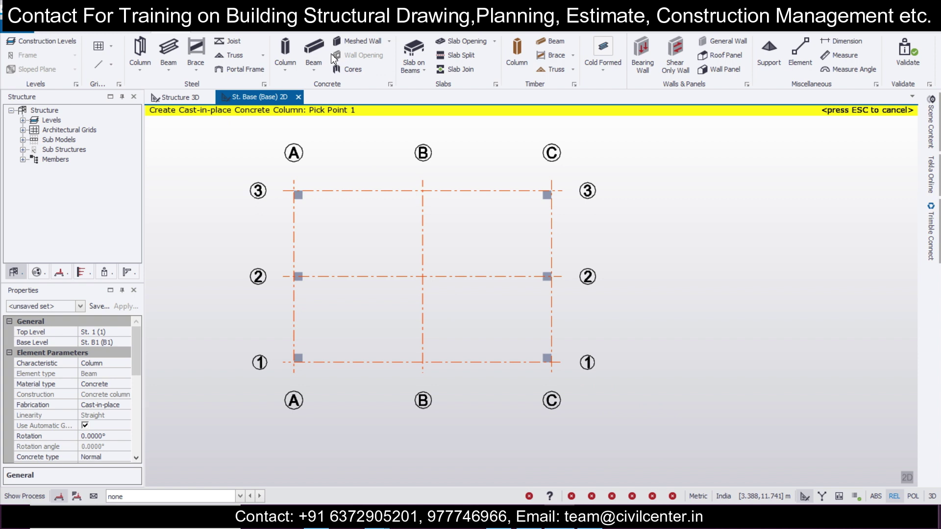
- Create cast-in-place concrete beams along grid lines 1, 2, 3, A and C, plus one along B from line 3 to 1
{"action": "left_click", "coordinate": [314, 49]}
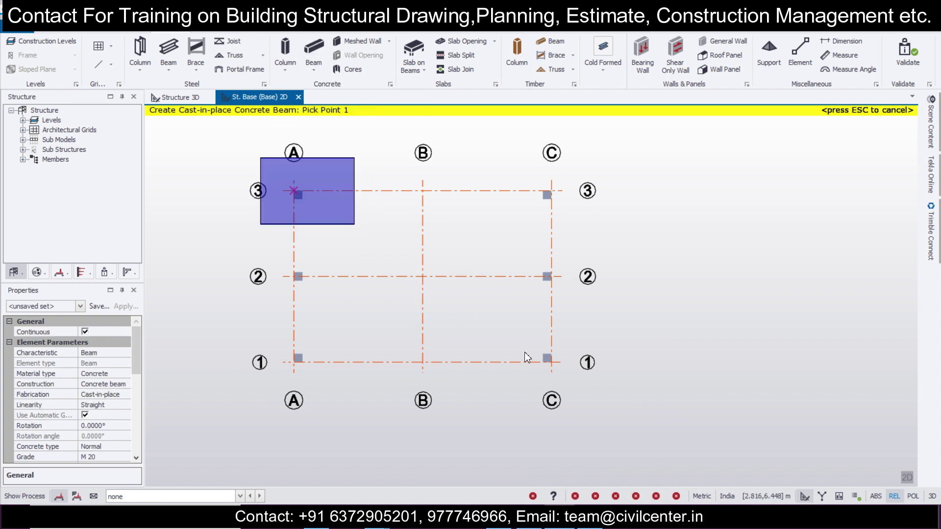
{"action": "left_click_drag", "start_coordinate": [527, 356], "coordinate": [652, 453]}
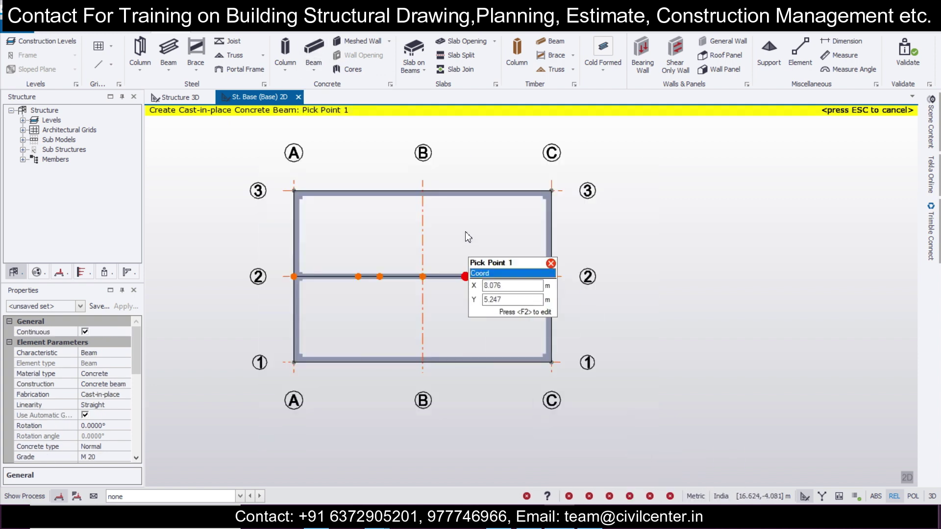
{"action": "left_click", "coordinate": [425, 196]}
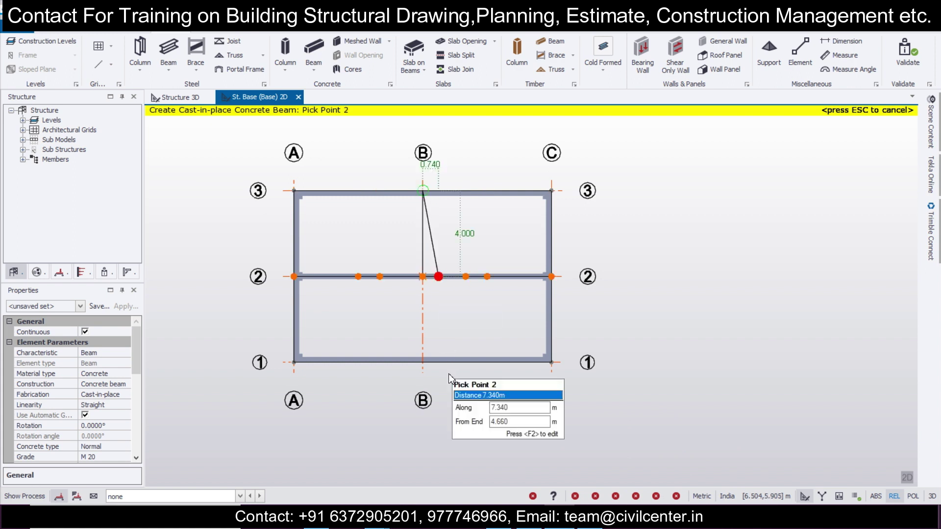
{"action": "left_click", "coordinate": [422, 362]}
{"action": "key", "text": "Escape"}
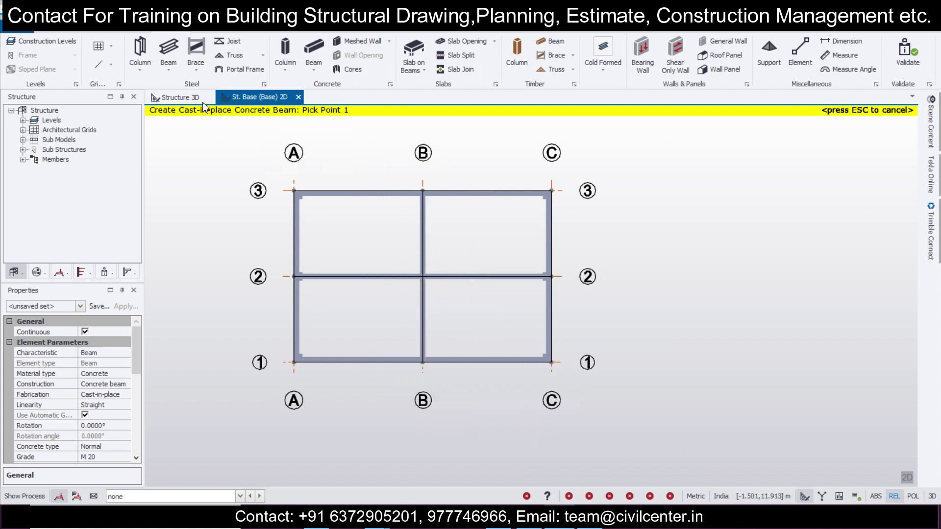
{"action": "left_click", "coordinate": [181, 98]}
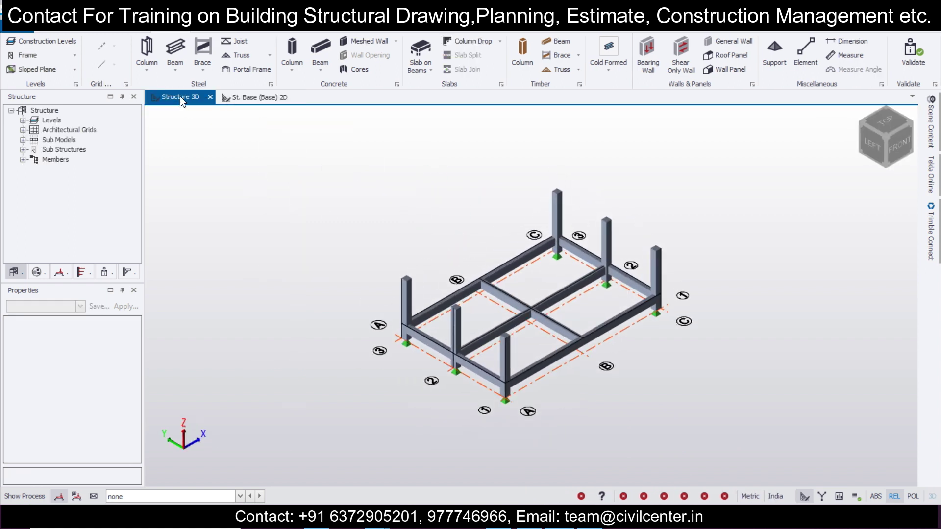
{"action": "left_click", "coordinate": [294, 101]}
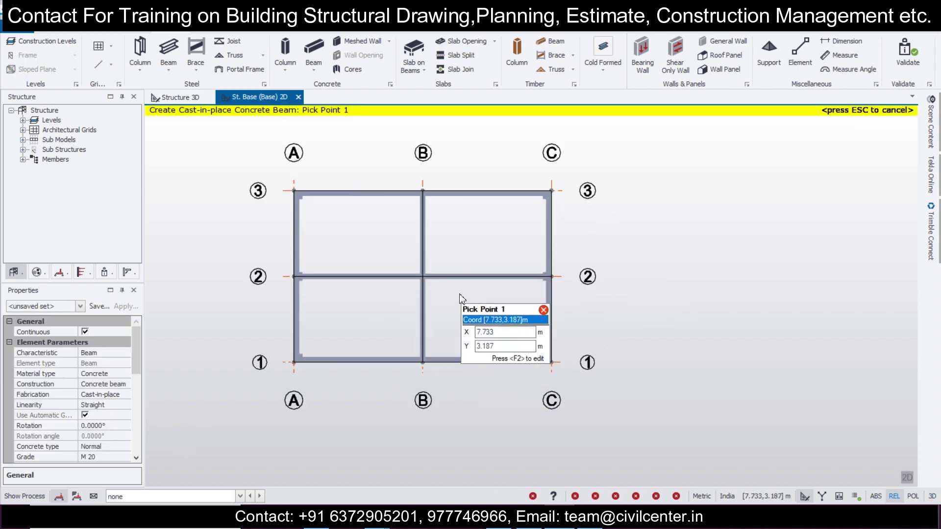
{"action": "key", "text": "Escape"}
- Validate the model and examine the member intersection errors and the analysis entries for the crossing interior beams
{"action": "scroll", "coordinate": [446, 291], "scroll_direction": "up", "scroll_amount": 2}
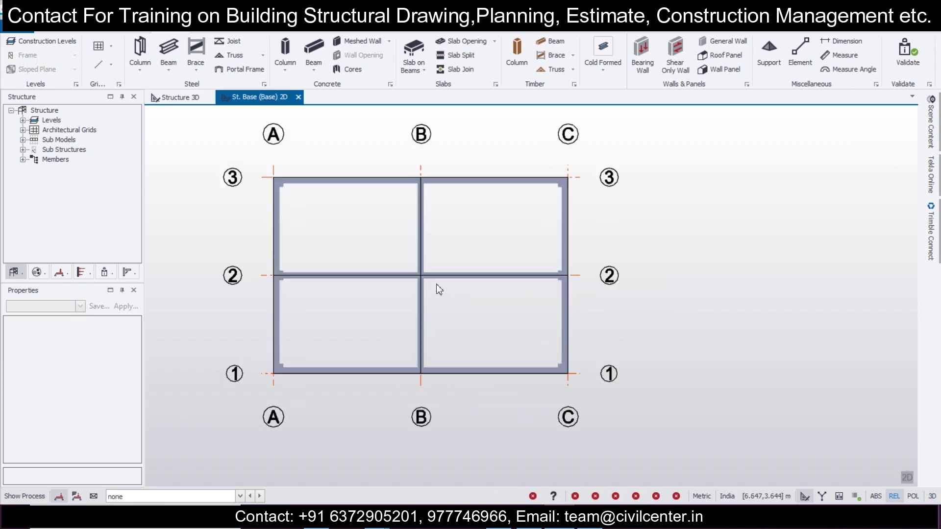
{"action": "left_click", "coordinate": [417, 260]}
{"action": "left_click", "coordinate": [385, 273]}
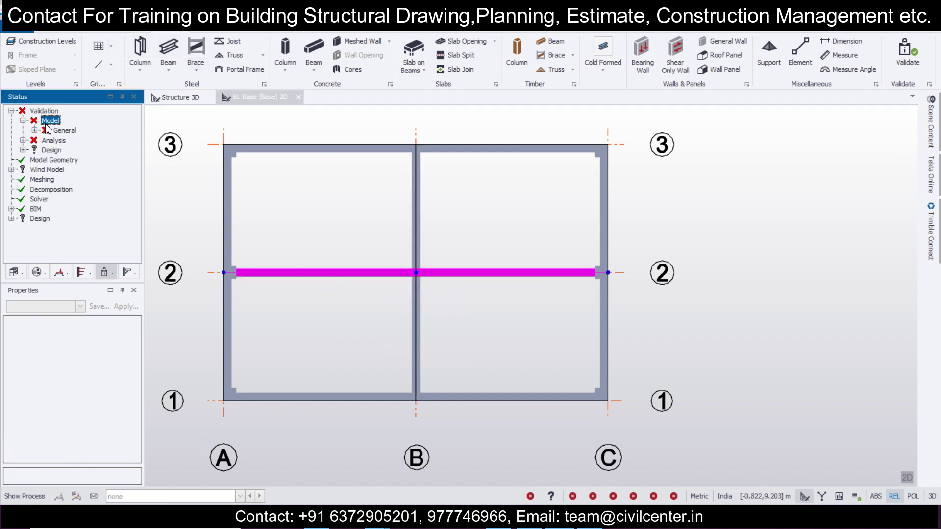
{"action": "left_click", "coordinate": [34, 130]}
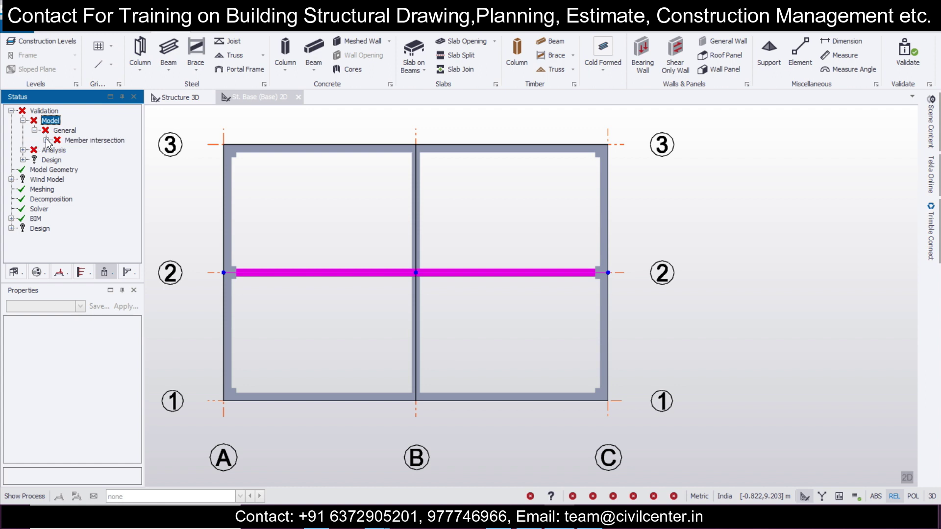
{"action": "left_click", "coordinate": [46, 141]}
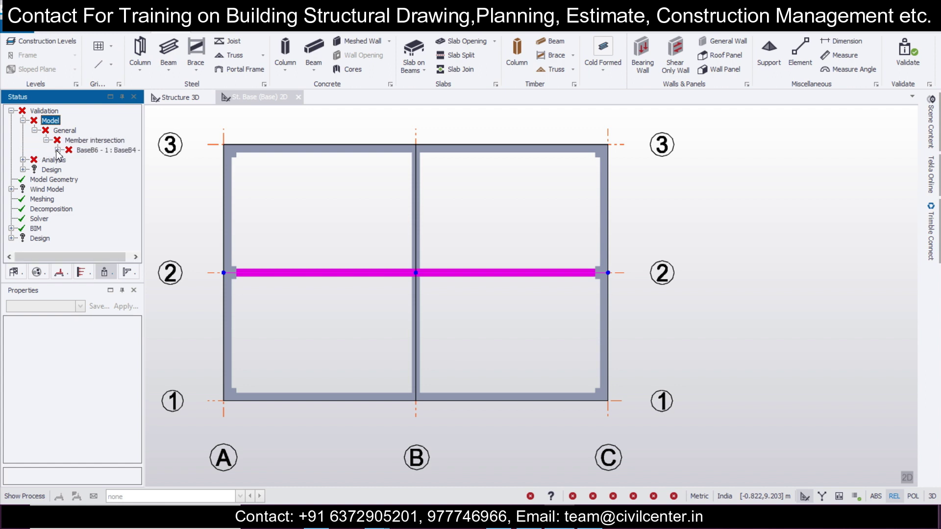
{"action": "left_click", "coordinate": [58, 150]}
{"action": "left_click", "coordinate": [104, 169]}
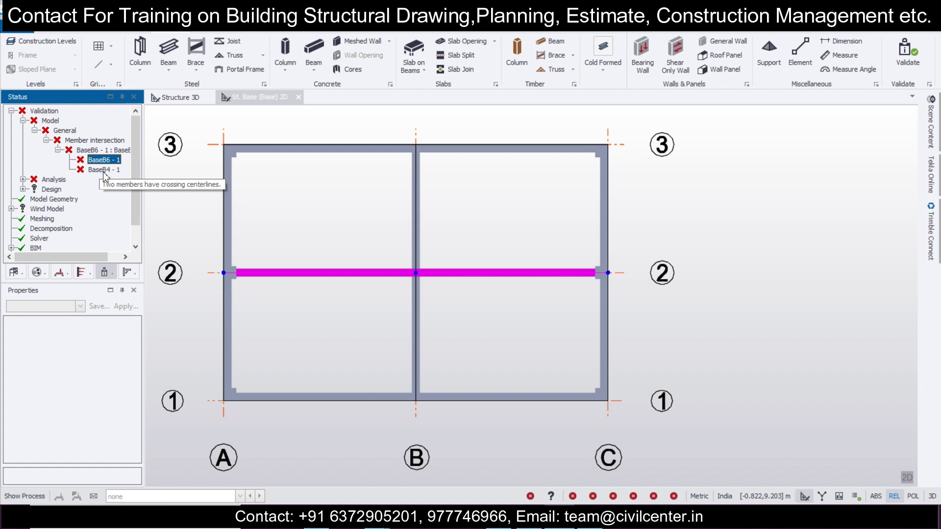
{"action": "left_click", "coordinate": [22, 179]}
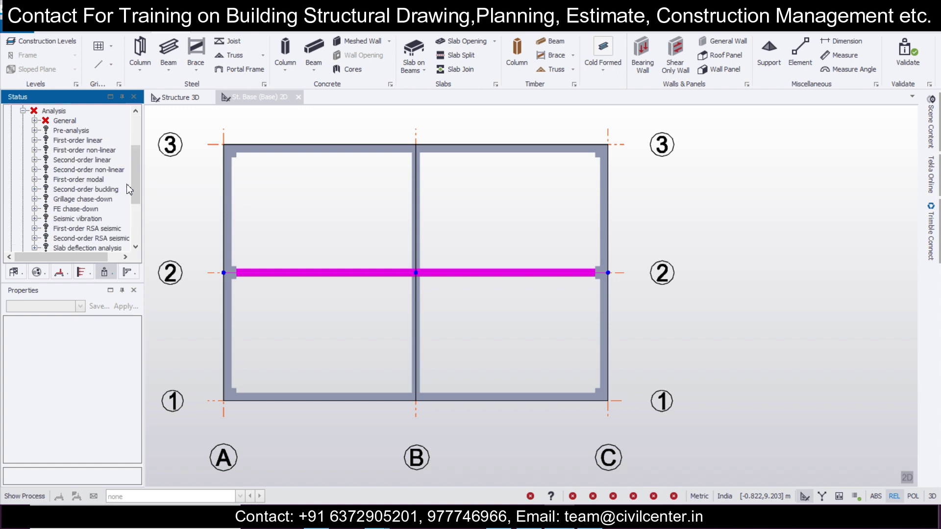
- Select the beam along grid line B and examine the node where it crosses the grid line 2 beam
{"action": "left_click", "coordinate": [418, 321]}
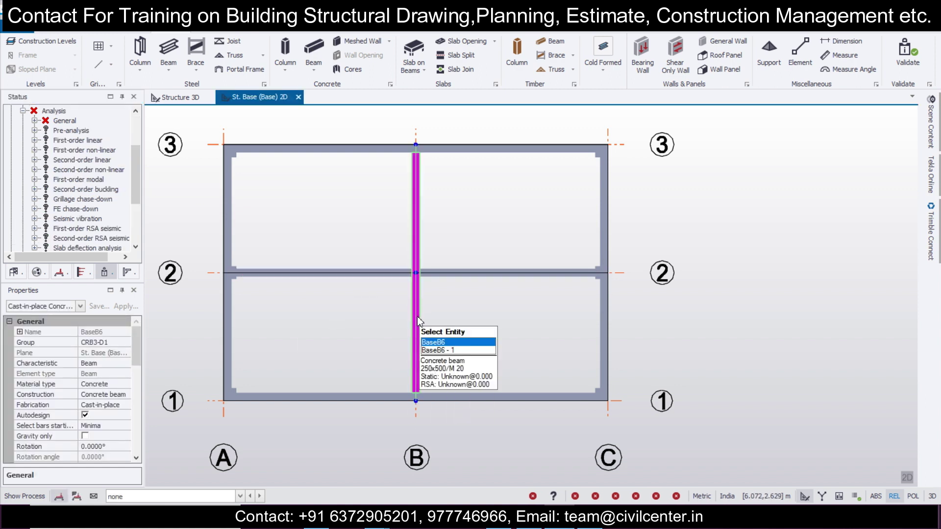
{"action": "scroll", "coordinate": [392, 231], "scroll_direction": "down", "scroll_amount": 2}
{"action": "scroll", "coordinate": [410, 262], "scroll_direction": "up", "scroll_amount": 5}
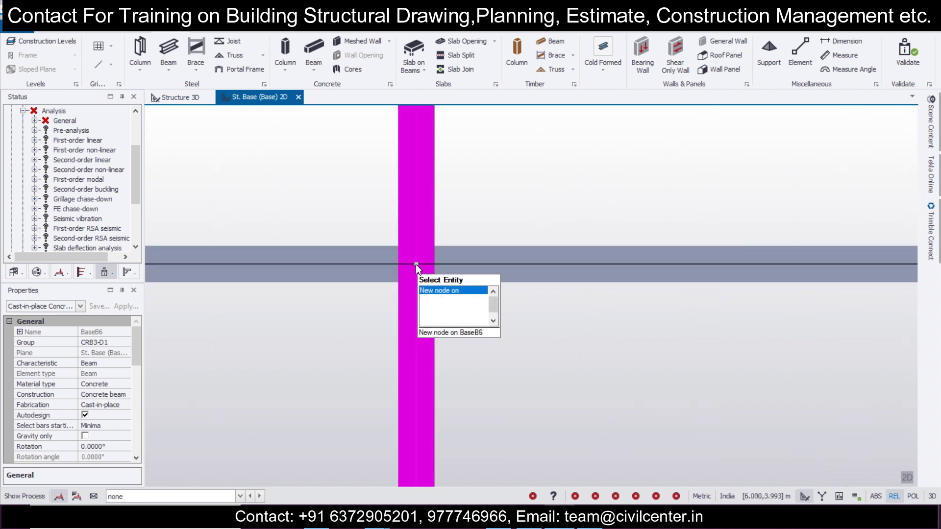
{"action": "scroll", "coordinate": [415, 274], "scroll_direction": "down", "scroll_amount": 5}
- Edit the beam along grid line 2 by placing its new node at the crossing with the grid line B beam
{"action": "left_click", "coordinate": [447, 267]}
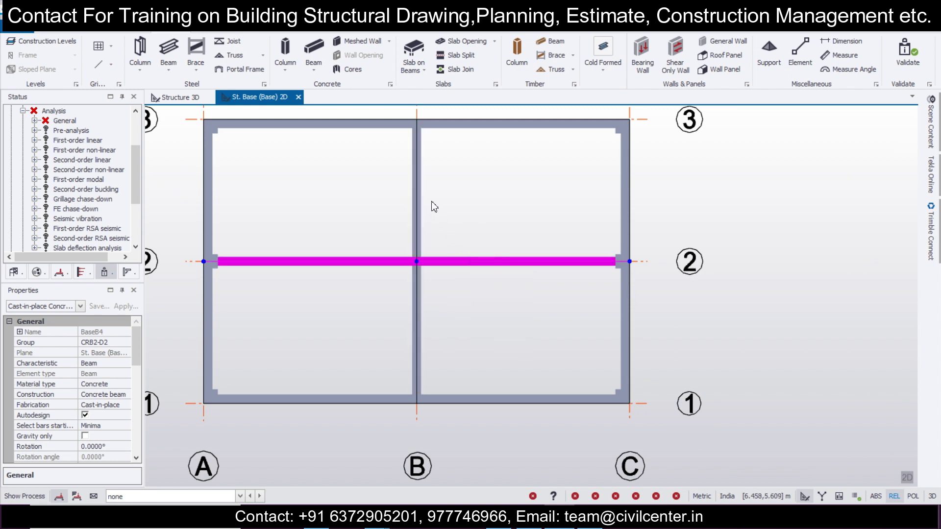
{"action": "scroll", "coordinate": [434, 206], "scroll_direction": "down", "scroll_amount": 2}
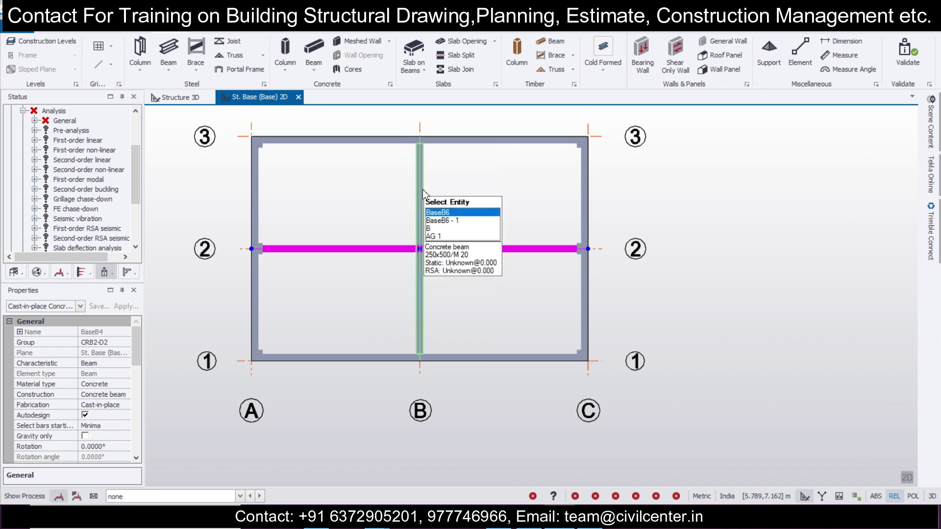
{"action": "scroll", "coordinate": [419, 291], "scroll_direction": "up", "scroll_amount": 5}
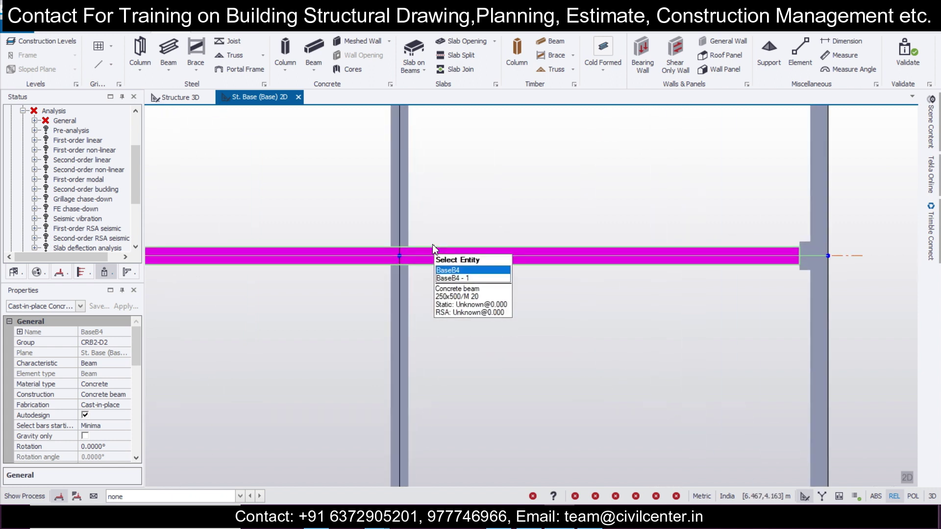
{"action": "scroll", "coordinate": [433, 249], "scroll_direction": "down", "scroll_amount": 5}
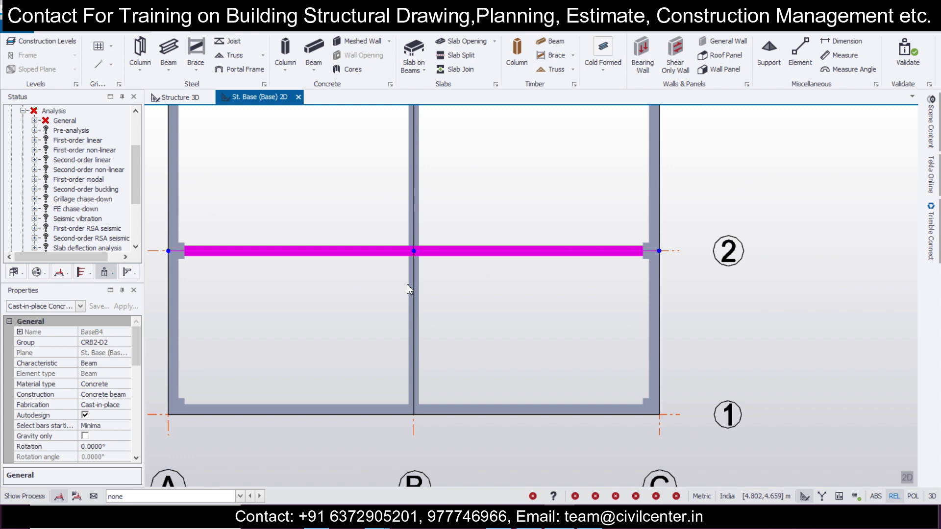
{"action": "scroll", "coordinate": [420, 239], "scroll_direction": "up", "scroll_amount": 5}
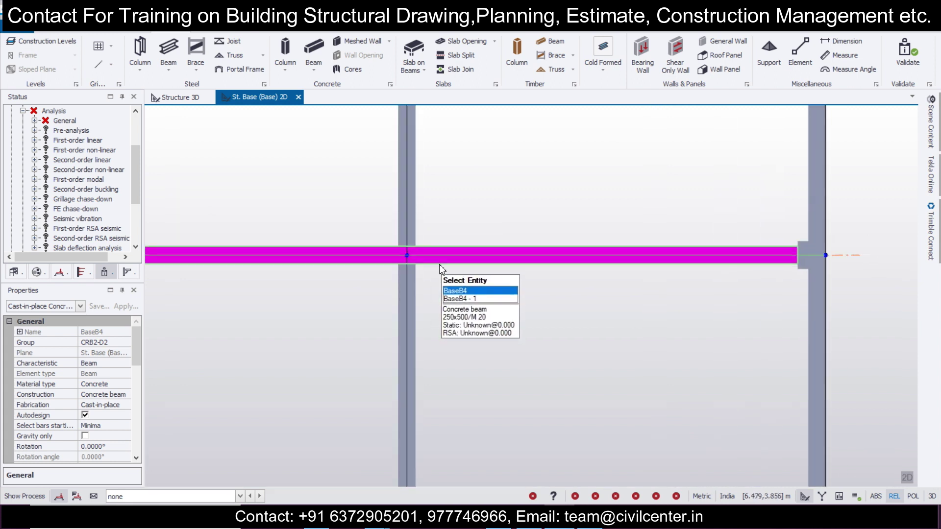
{"action": "scroll", "coordinate": [407, 245], "scroll_direction": "up", "scroll_amount": 3}
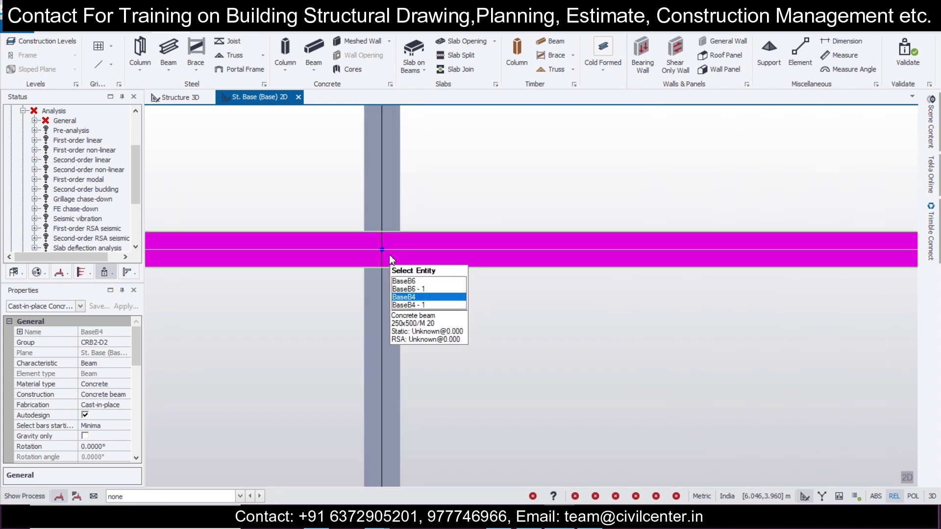
{"action": "scroll", "coordinate": [392, 252], "scroll_direction": "up", "scroll_amount": 1}
{"action": "left_click", "coordinate": [379, 250]}
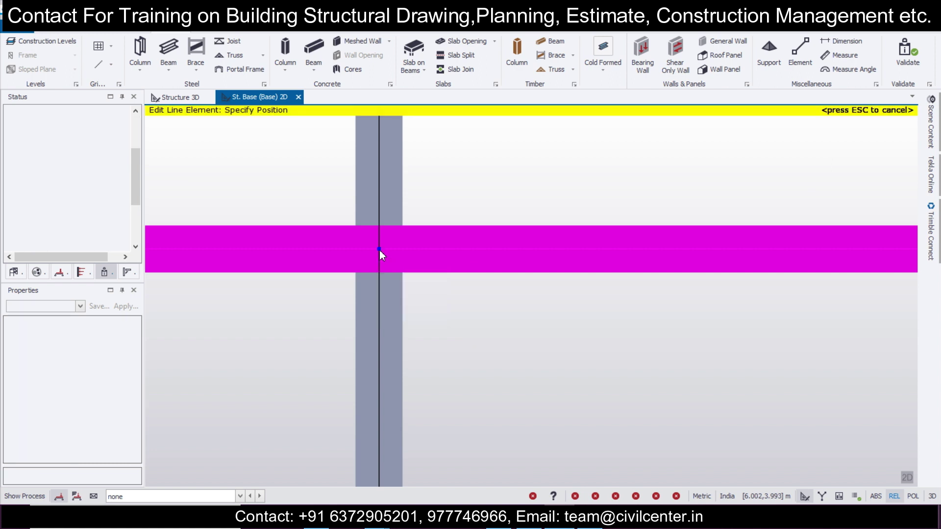
{"action": "left_click", "coordinate": [379, 250]}
{"action": "scroll", "coordinate": [379, 250], "scroll_direction": "down", "scroll_amount": 4}
{"action": "scroll", "coordinate": [379, 250], "scroll_direction": "down", "scroll_amount": 3}
{"action": "scroll", "coordinate": [323, 273], "scroll_direction": "up", "scroll_amount": 1}
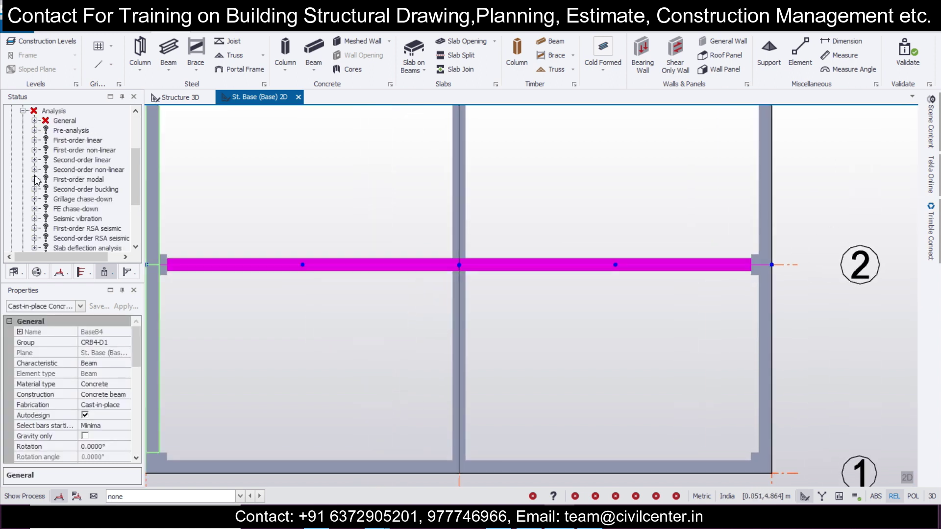
- Validate the model again and examine the spans of the grid line 2 beam around the B/2 crossing
{"action": "left_click", "coordinate": [22, 111]}
{"action": "mouse_move", "coordinate": [96, 153]}
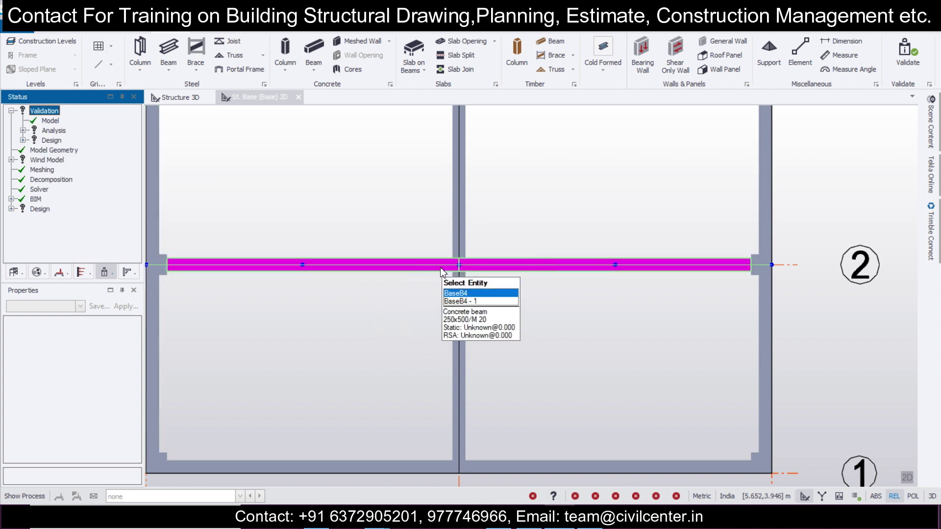
{"action": "left_click", "coordinate": [518, 296]}
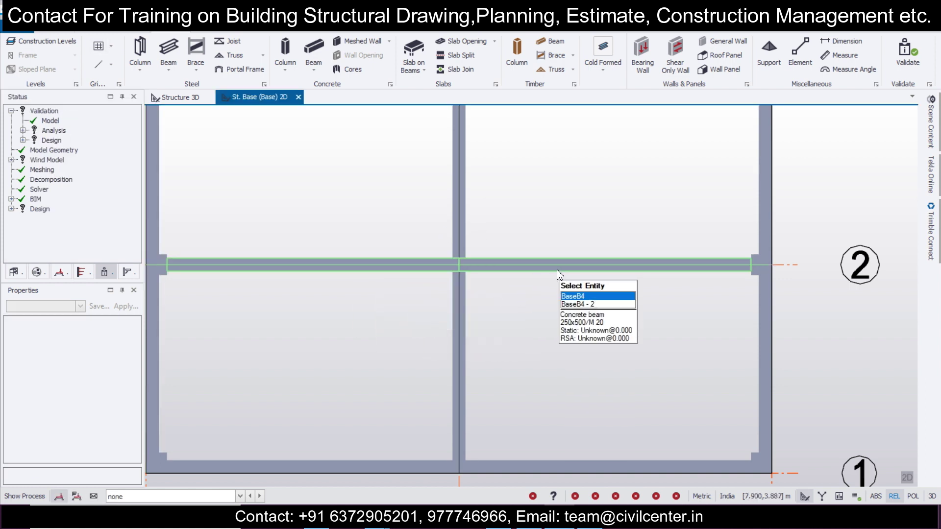
{"action": "scroll", "coordinate": [432, 272], "scroll_direction": "down", "scroll_amount": 2}
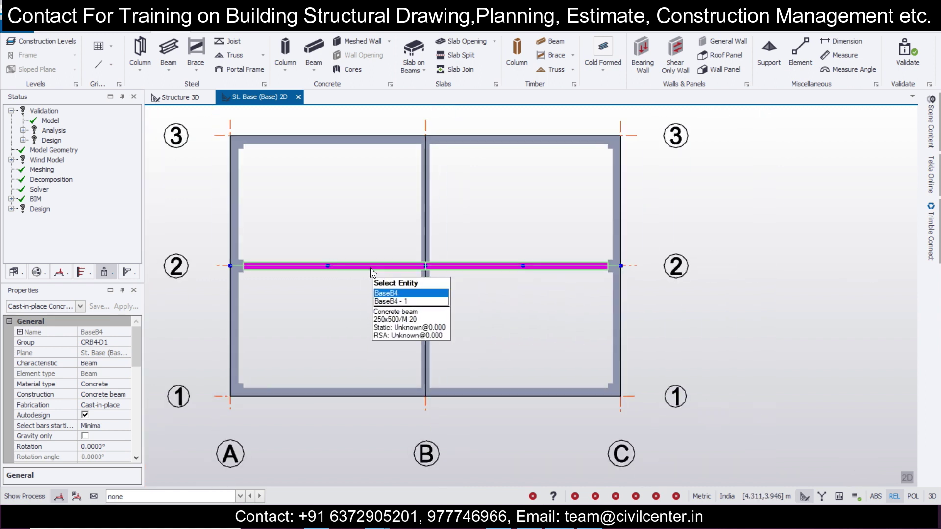
{"action": "scroll", "coordinate": [426, 275], "scroll_direction": "up", "scroll_amount": 2}
{"action": "scroll", "coordinate": [426, 273], "scroll_direction": "down", "scroll_amount": 3}
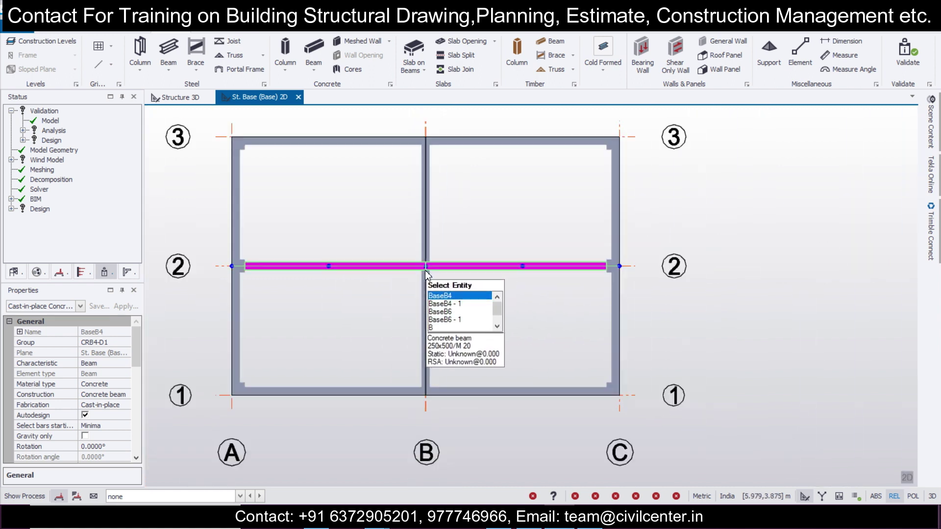
{"action": "scroll", "coordinate": [461, 268], "scroll_direction": "up", "scroll_amount": 2}
{"action": "scroll", "coordinate": [461, 267], "scroll_direction": "down", "scroll_amount": 2}
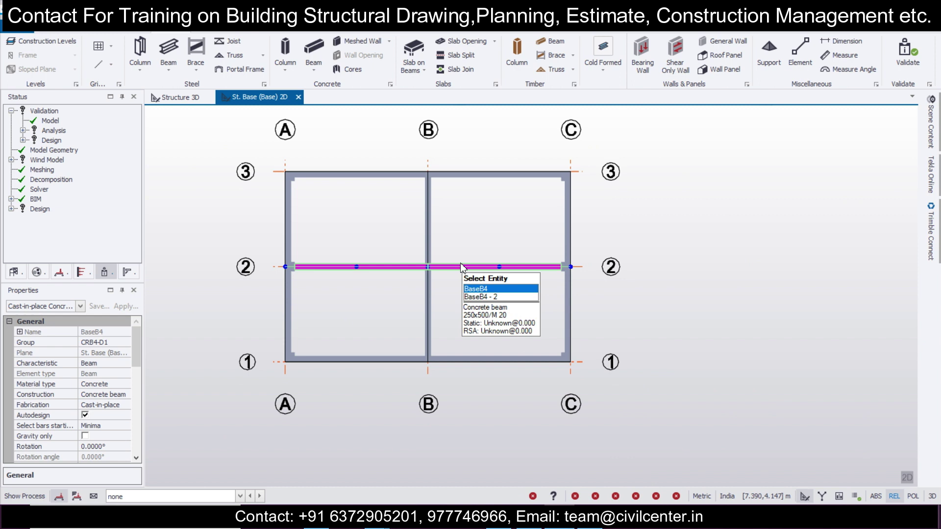
{"action": "scroll", "coordinate": [461, 268], "scroll_direction": "up", "scroll_amount": 3}
{"action": "scroll", "coordinate": [461, 267], "scroll_direction": "down", "scroll_amount": 3}
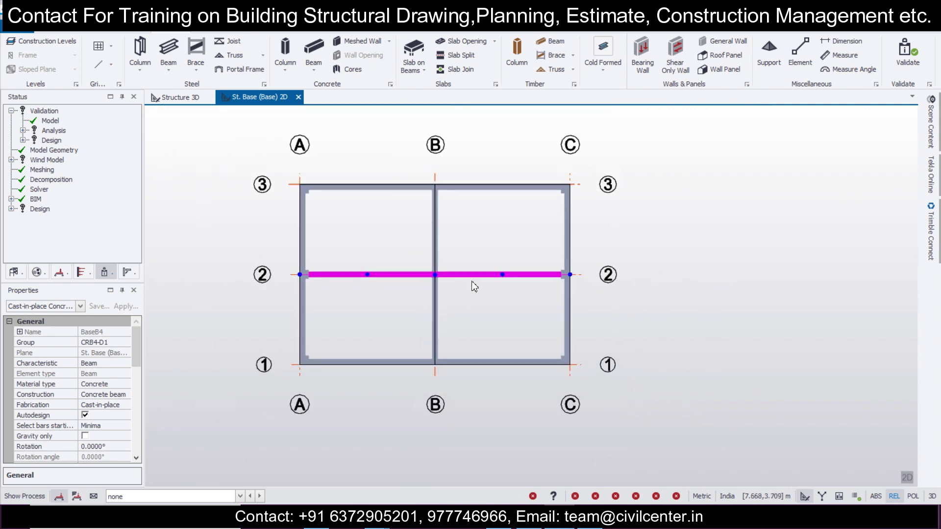
{"action": "left_click", "coordinate": [198, 101]}
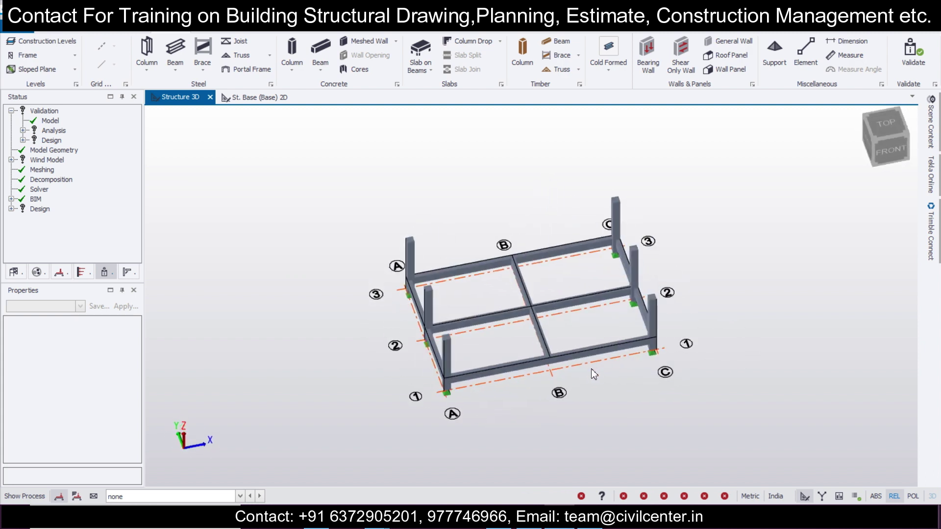
{"action": "left_click", "coordinate": [271, 101]}
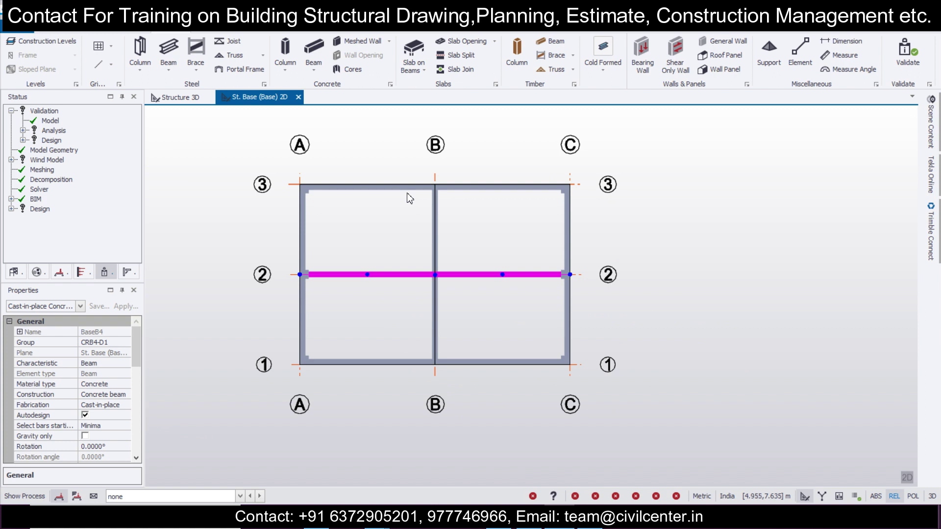
- Delete all the concrete beams from the frame, keeping the concrete columns and supports, and check the result in 3D
{"action": "left_click_drag", "start_coordinate": [257, 154], "coordinate": [368, 234]}
{"action": "left_click_drag", "start_coordinate": [222, 125], "coordinate": [743, 431]}
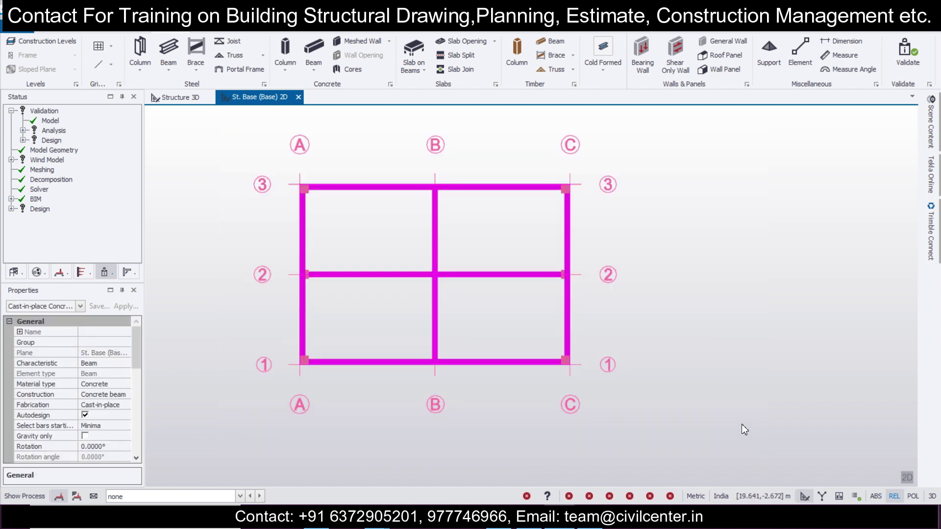
{"action": "key", "text": "Delete"}
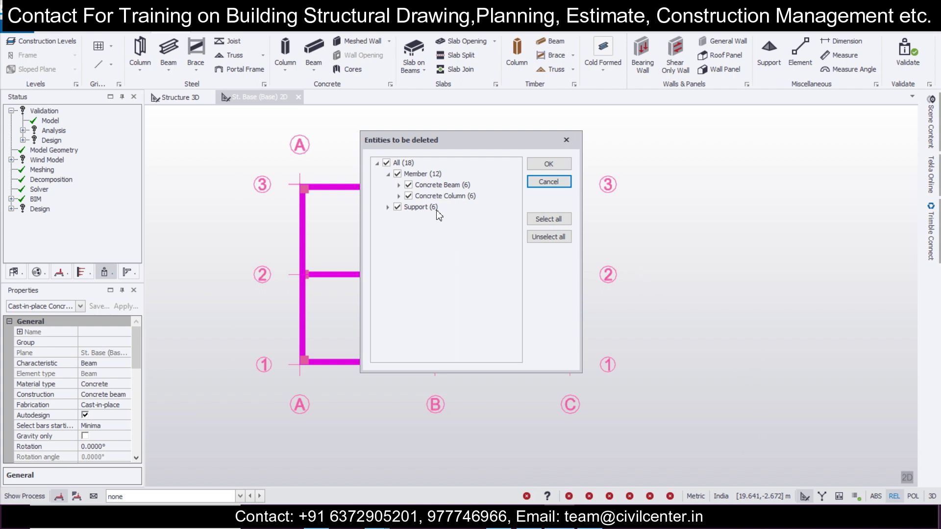
{"action": "left_click", "coordinate": [408, 186]}
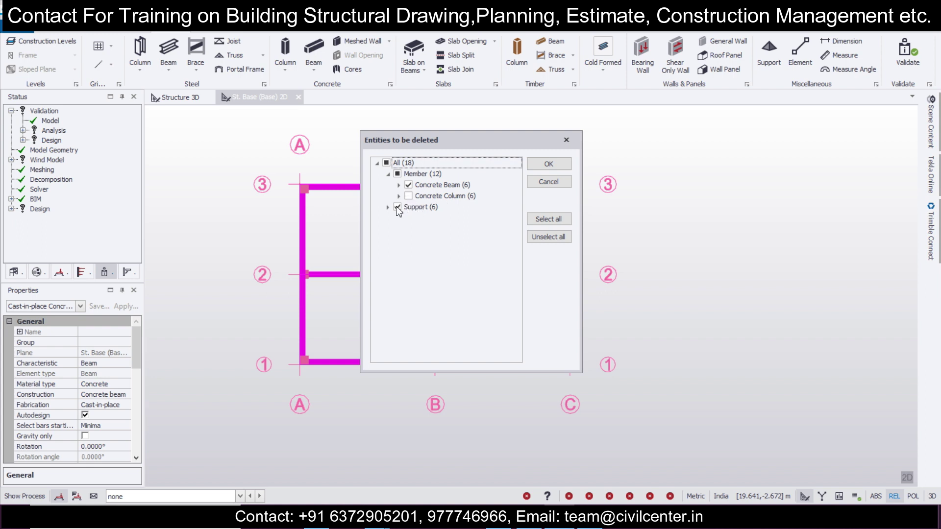
{"action": "left_click", "coordinate": [549, 164]}
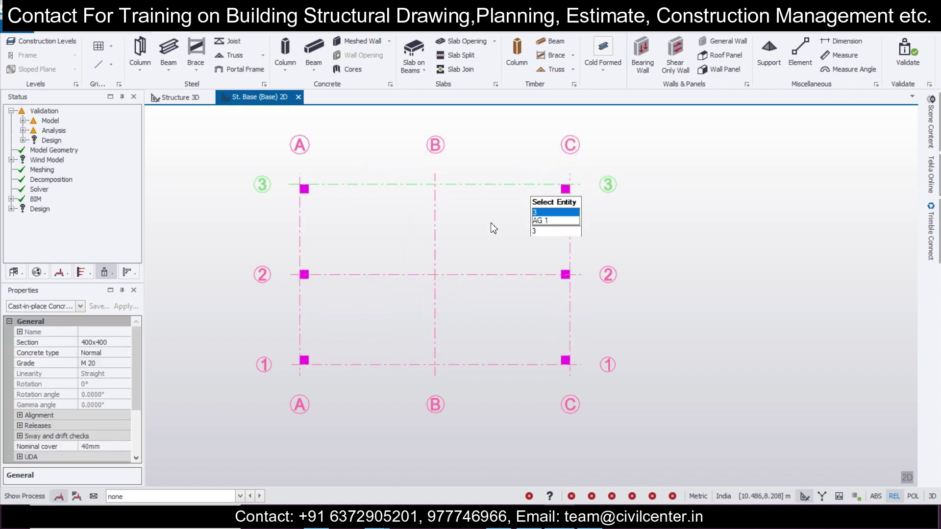
{"action": "left_click", "coordinate": [183, 98]}
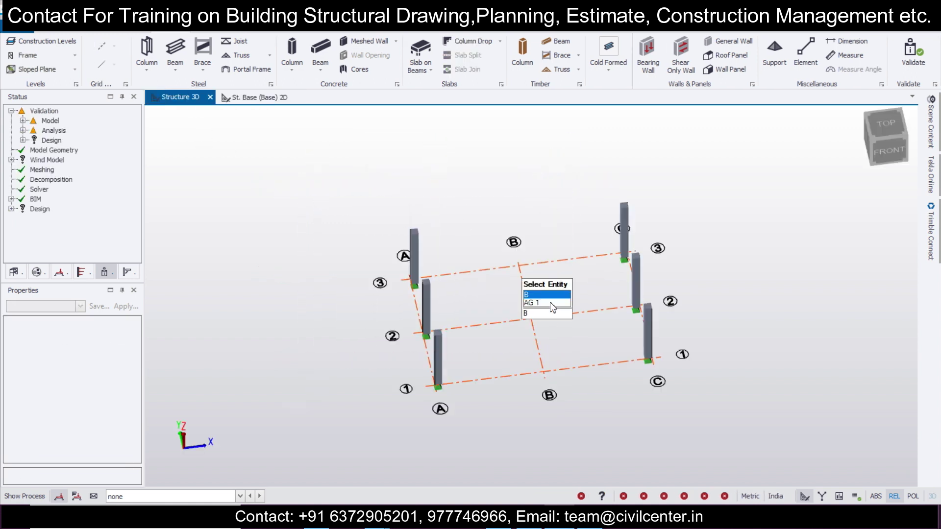
{"action": "right_click_drag", "start_coordinate": [528, 363], "coordinate": [568, 357]}
{"action": "left_click", "coordinate": [275, 98]}
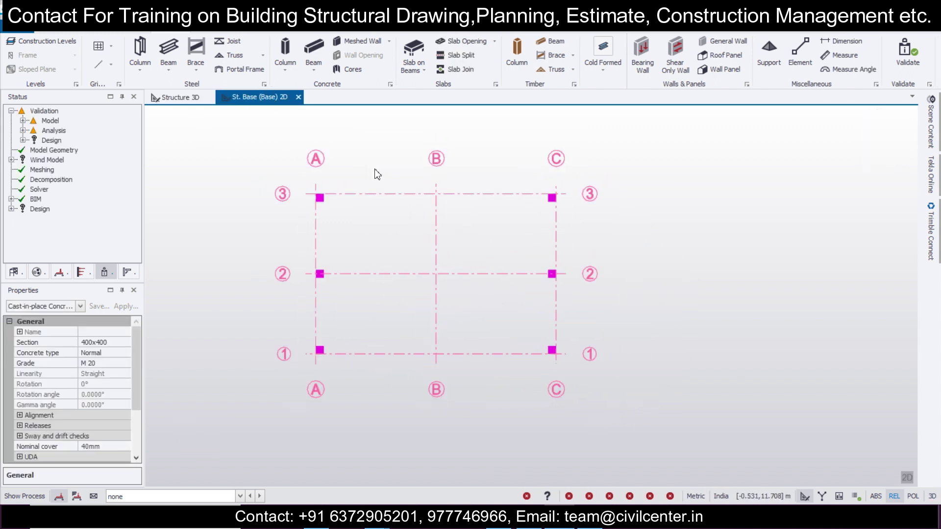
- Add cast-in-place concrete columns where grid line B meets lines 1, 2 and 3, and create cast-in-place concrete beams along all grid lines
{"action": "left_click", "coordinate": [291, 50]}
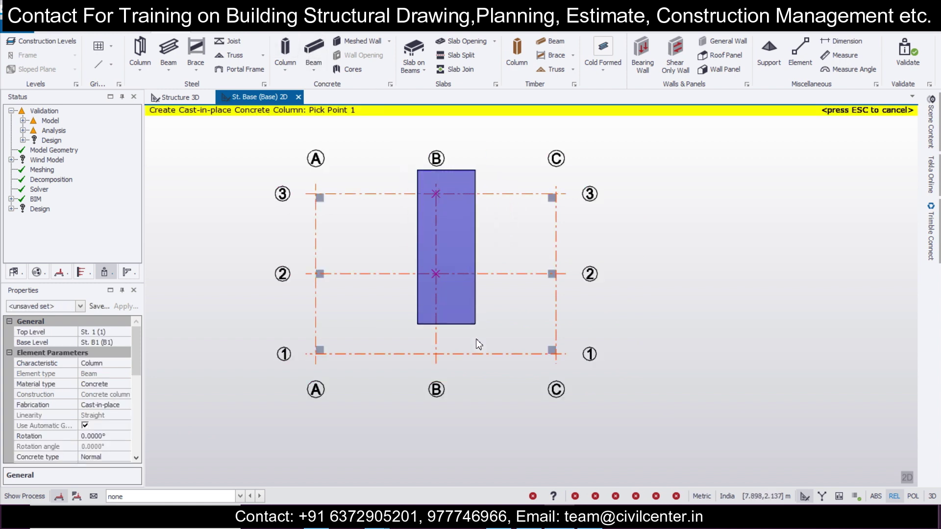
{"action": "left_click", "coordinate": [313, 49]}
{"action": "left_click_drag", "start_coordinate": [273, 152], "coordinate": [674, 413]}
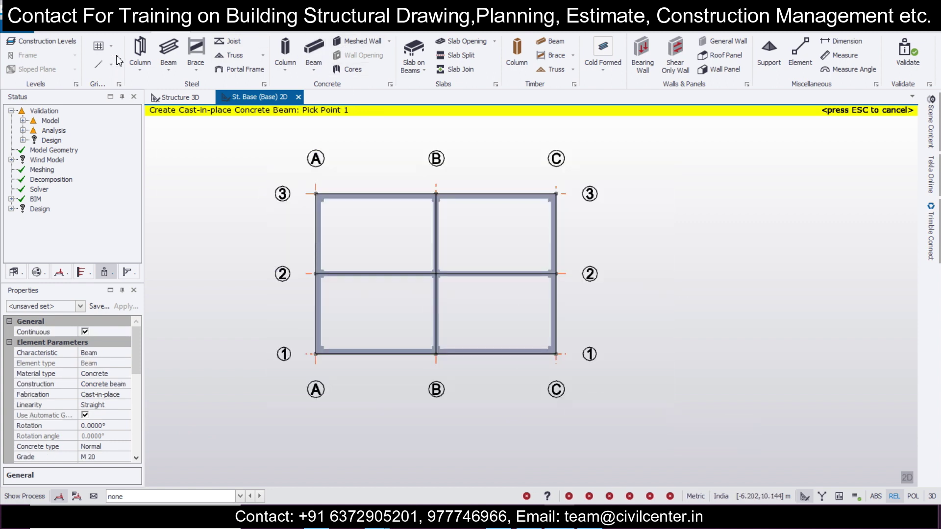
- Validate the rebuilt frame and inspect its columns and beams in the 3D structure view
{"action": "left_click", "coordinate": [129, 10]}
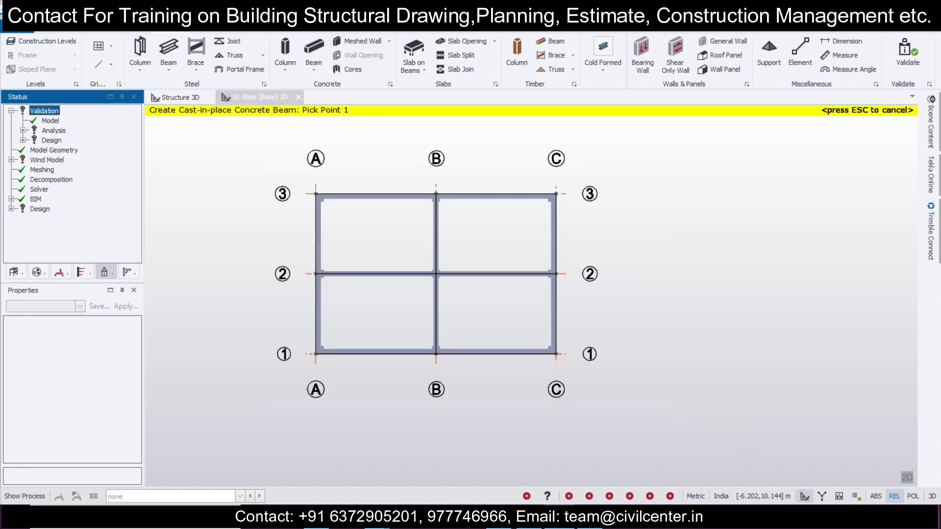
{"action": "left_click", "coordinate": [193, 97]}
{"action": "right_click_drag", "start_coordinate": [263, 224], "coordinate": [218, 293]}
{"action": "middle_click_drag", "start_coordinate": [222, 297], "coordinate": [403, 299]}
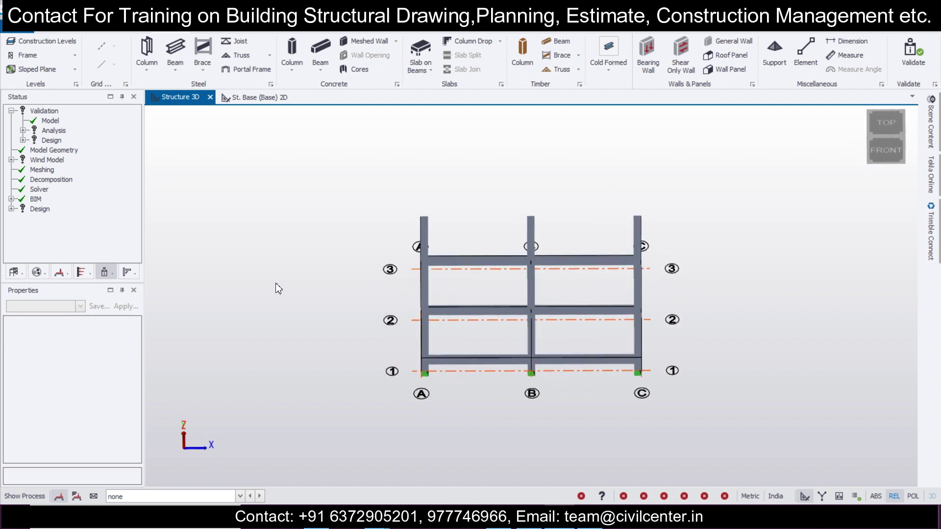
- Delete the interior concrete column at grid intersection B/2 together with its support
{"action": "right_click_drag", "start_coordinate": [276, 284], "coordinate": [510, 257]}
{"action": "left_click", "coordinate": [525, 278]}
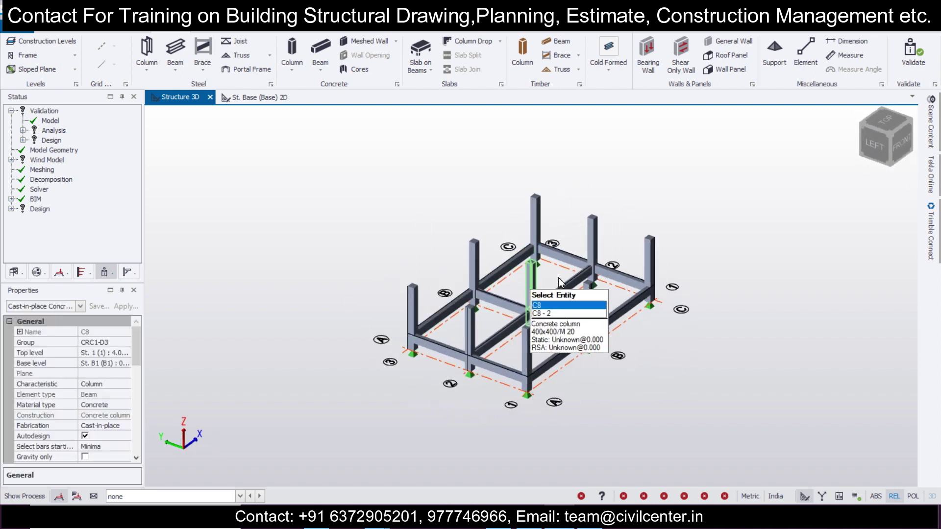
{"action": "key", "text": "Delete"}
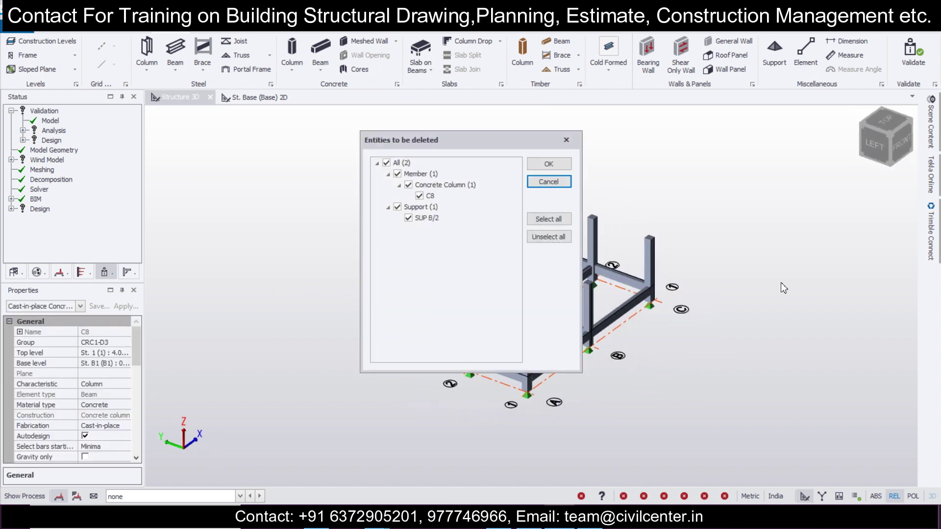
{"action": "left_click", "coordinate": [556, 169]}
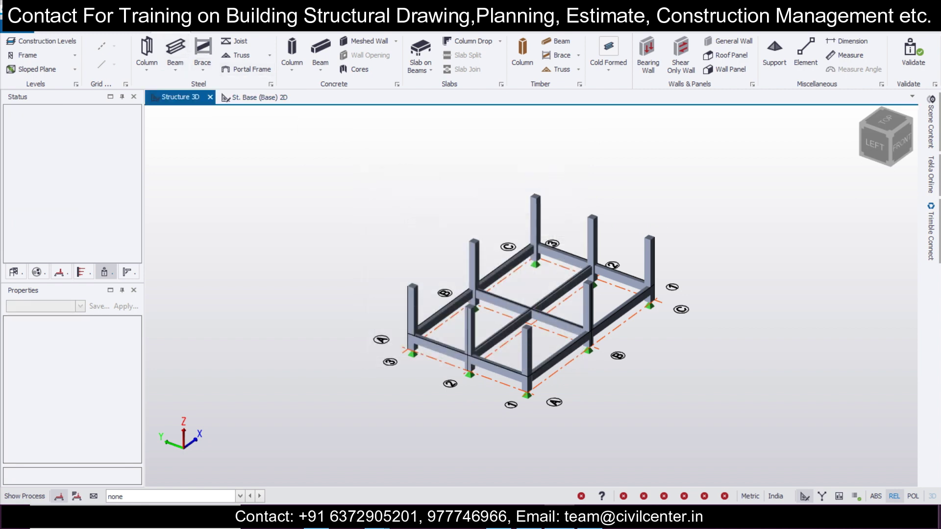
- Compare the frame in the 3D and base plan views, end beam creation, and select the grid line 2 beam to examine its nodes
{"action": "left_click", "coordinate": [265, 101]}
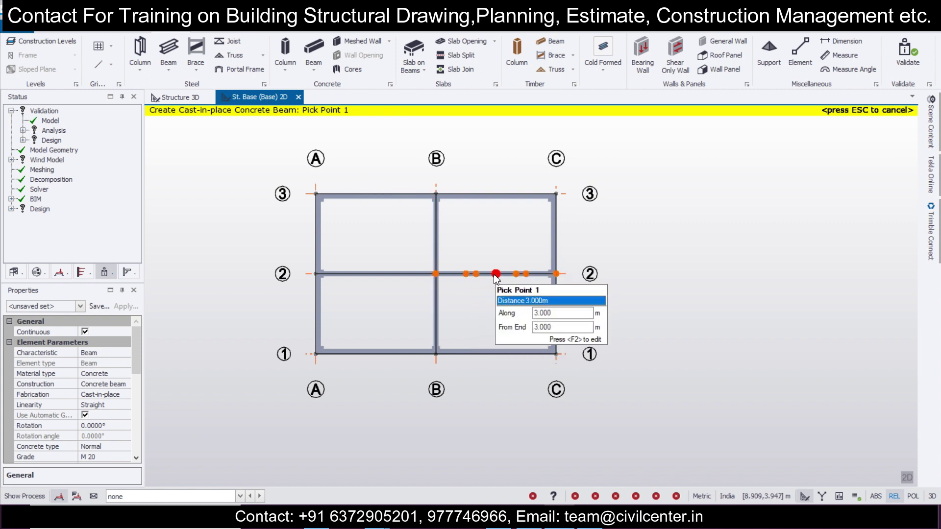
{"action": "left_click", "coordinate": [193, 97]}
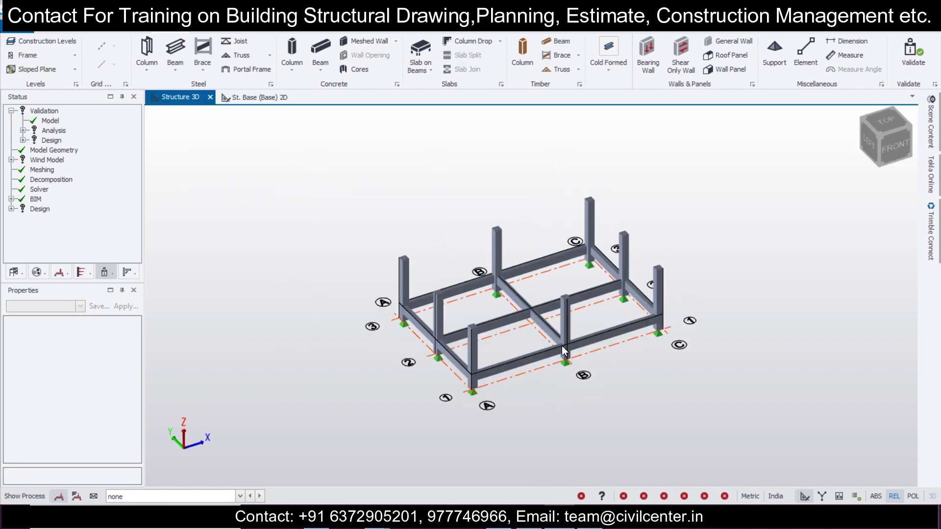
{"action": "left_click", "coordinate": [268, 101]}
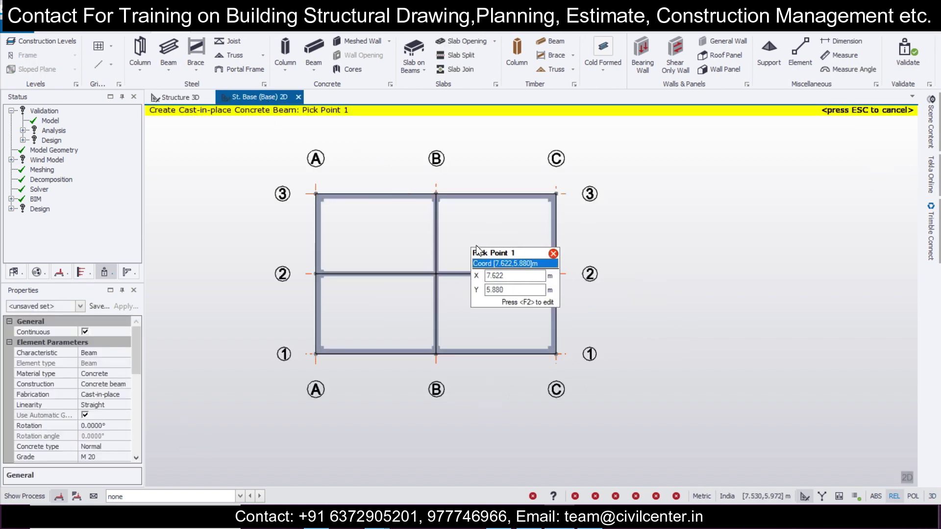
{"action": "key", "text": "Escape"}
{"action": "left_click", "coordinate": [468, 280]}
{"action": "scroll", "coordinate": [454, 287], "scroll_direction": "up", "scroll_amount": 2}
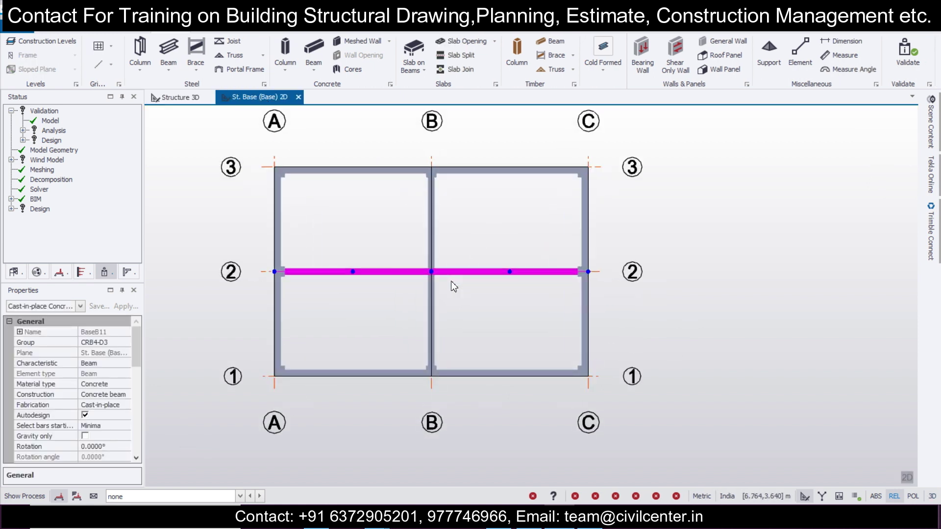
- Delete both interior concrete beams along grid lines B and 2
{"action": "left_click", "coordinate": [465, 297]}
{"action": "left_click_drag", "start_coordinate": [478, 308], "coordinate": [384, 246]}
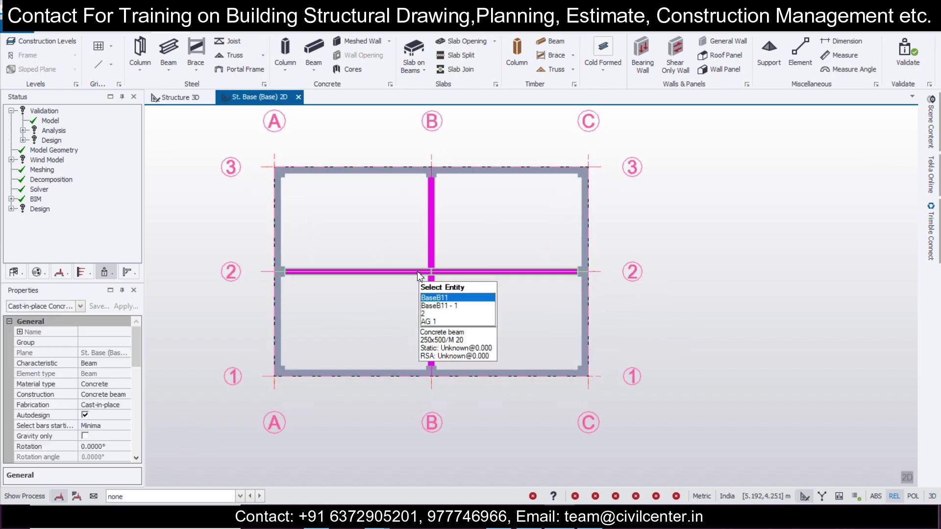
{"action": "key", "text": "Escape"}
{"action": "left_click_drag", "start_coordinate": [494, 313], "coordinate": [388, 235]}
{"action": "key", "text": "Delete"}
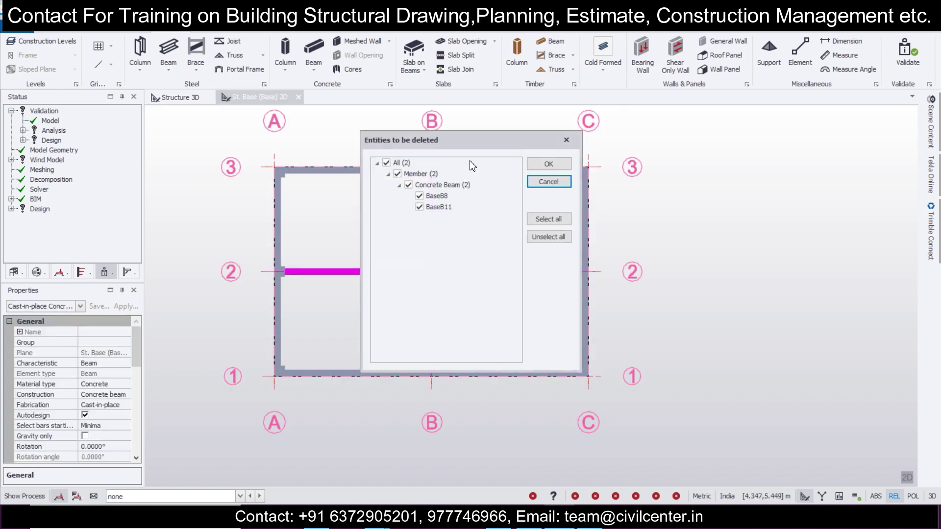
{"action": "left_click", "coordinate": [548, 165]}
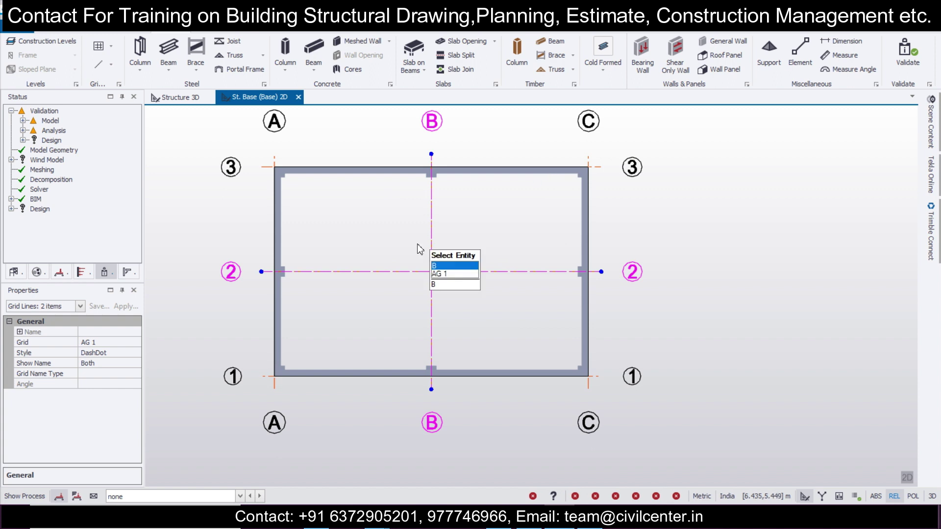
- Recreate the interior cast-in-place concrete beams along grid lines B and 2
{"action": "left_click", "coordinate": [309, 47]}
{"action": "left_click", "coordinate": [490, 350]}
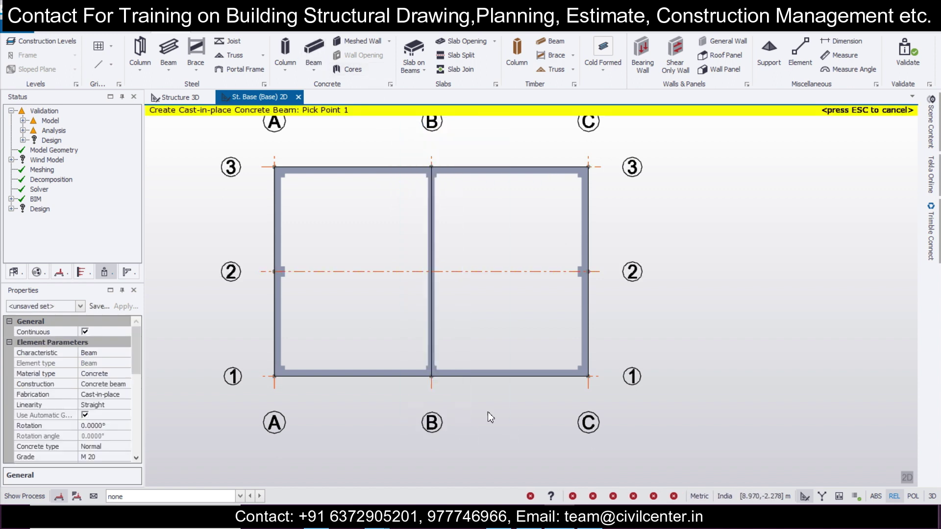
{"action": "left_click_drag", "start_coordinate": [227, 261], "coordinate": [747, 350]}
{"action": "key", "text": "Escape"}
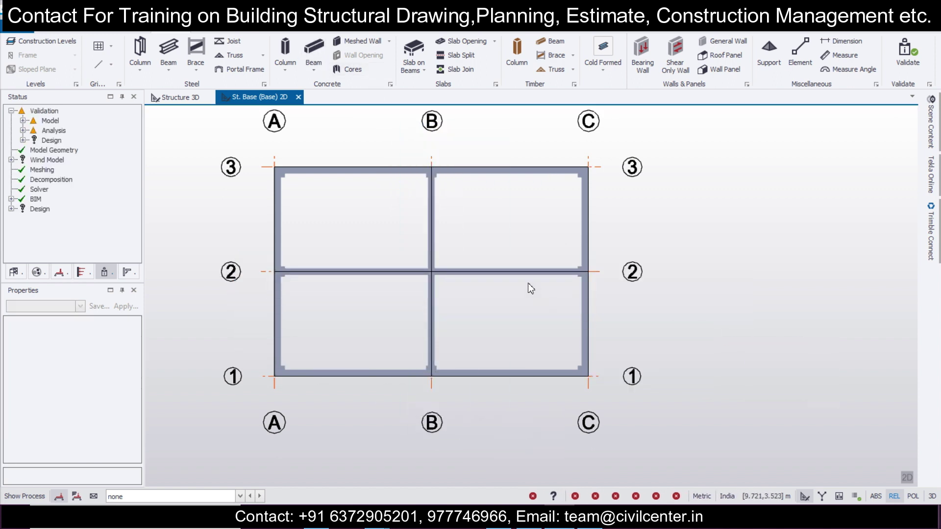
- Validate the model and examine the beams crossing at grid intersection B/2
{"action": "left_click", "coordinate": [531, 274]}
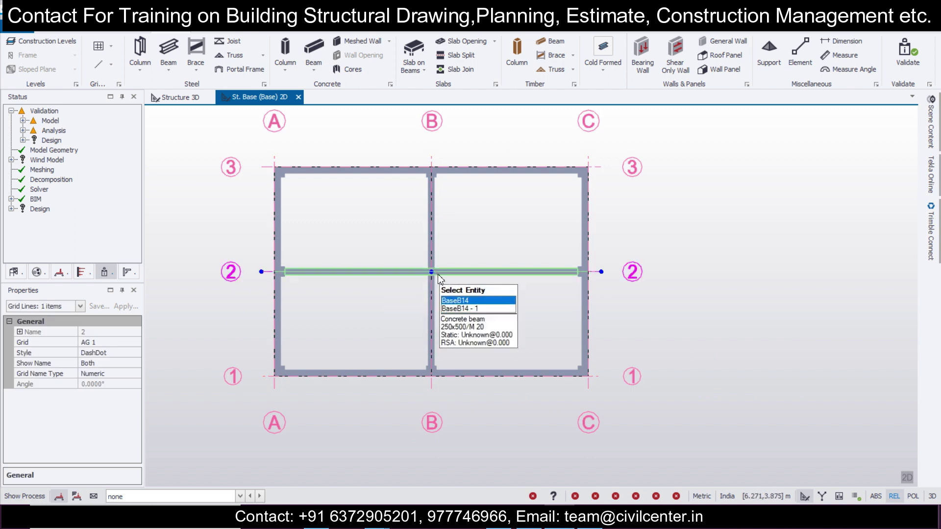
{"action": "key", "text": "Escape"}
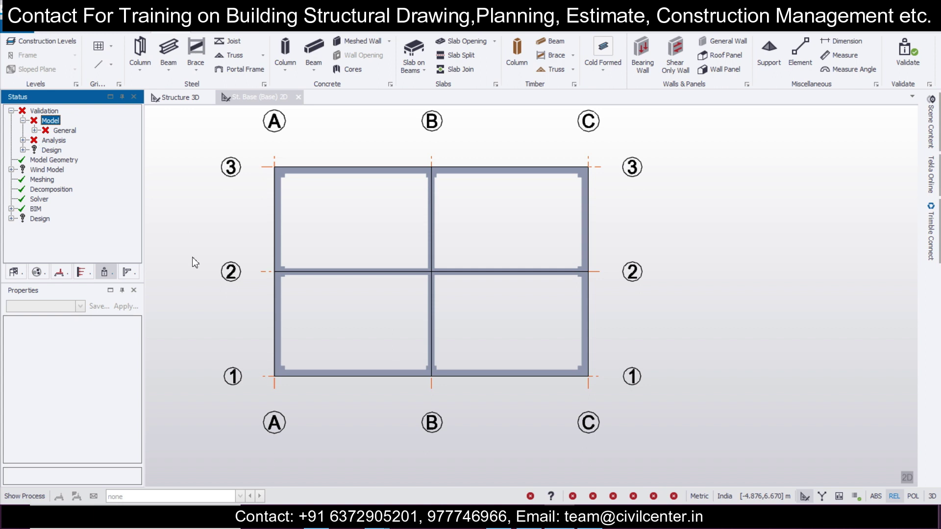
{"action": "left_click", "coordinate": [390, 273]}
{"action": "key", "text": "Escape"}
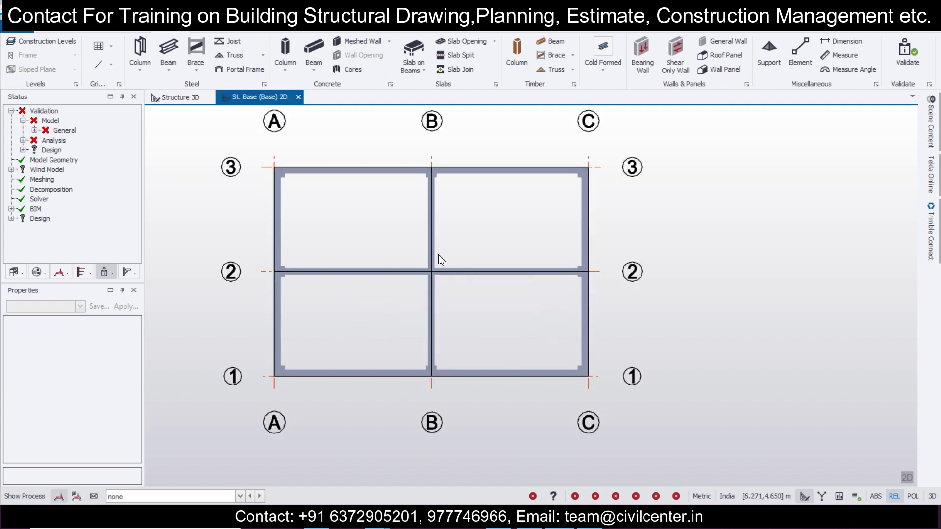
{"action": "left_click", "coordinate": [438, 257]}
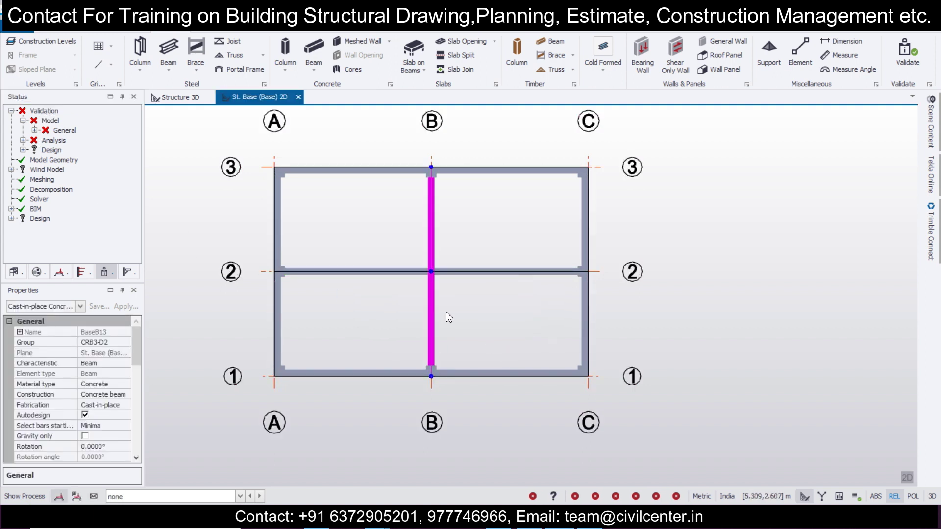
- Split the grid line 2 beam with a node where it crosses grid line B
{"action": "left_click", "coordinate": [385, 273]}
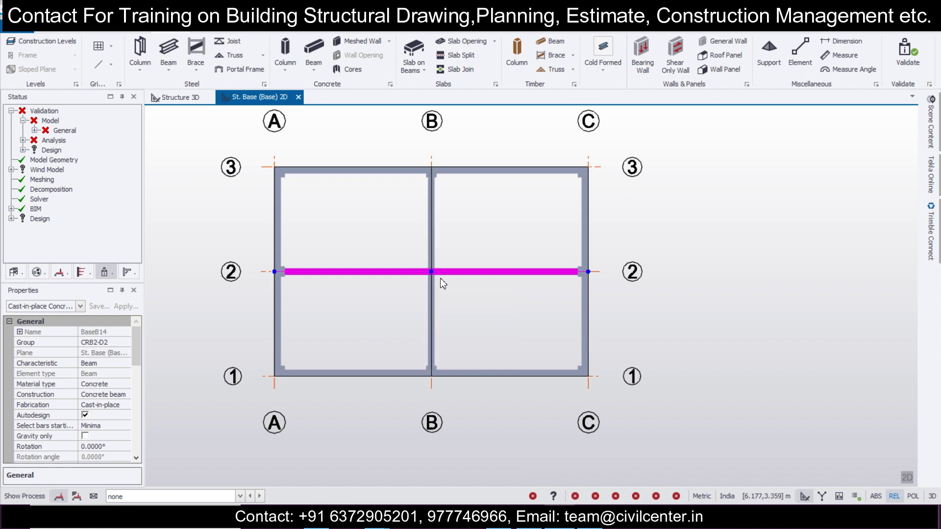
{"action": "scroll", "coordinate": [443, 283], "scroll_direction": "up", "scroll_amount": 2}
{"action": "left_click", "coordinate": [425, 269]}
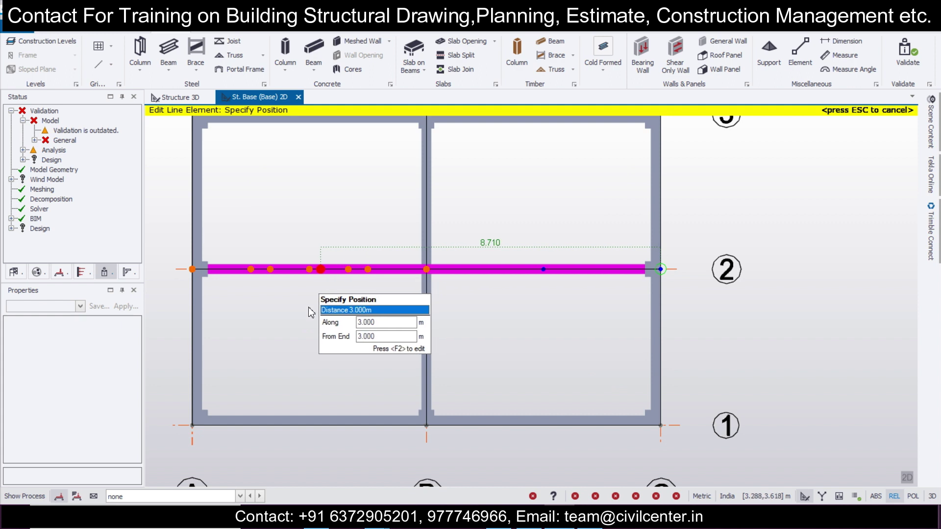
{"action": "key", "text": "Escape"}
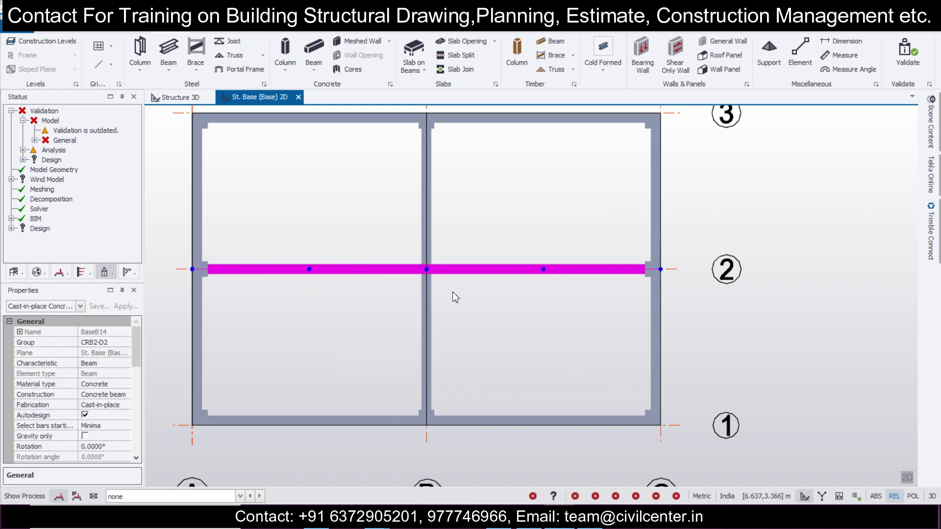
{"action": "key", "text": "Escape"}
{"action": "scroll", "coordinate": [455, 297], "scroll_direction": "down", "scroll_amount": 3}
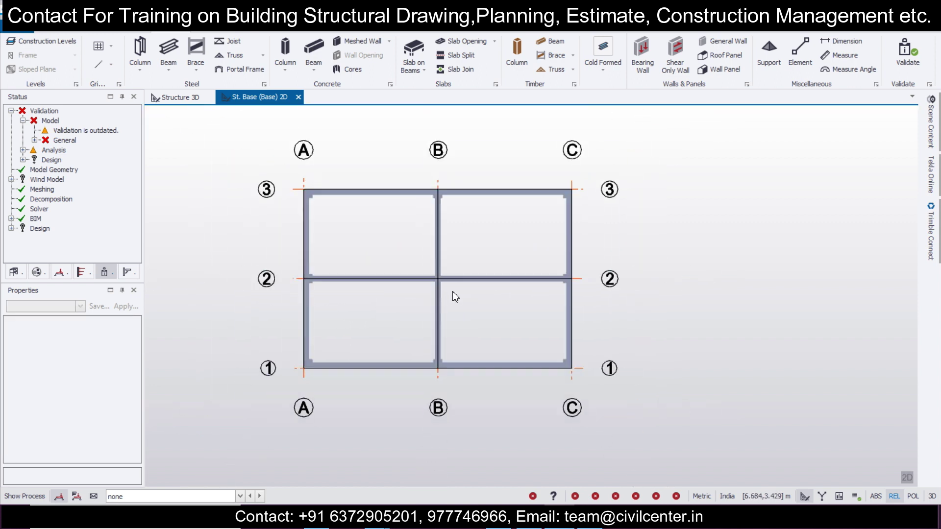
{"action": "scroll", "coordinate": [455, 297], "scroll_direction": "up", "scroll_amount": 2}
{"action": "scroll", "coordinate": [455, 296], "scroll_direction": "down", "scroll_amount": 3}
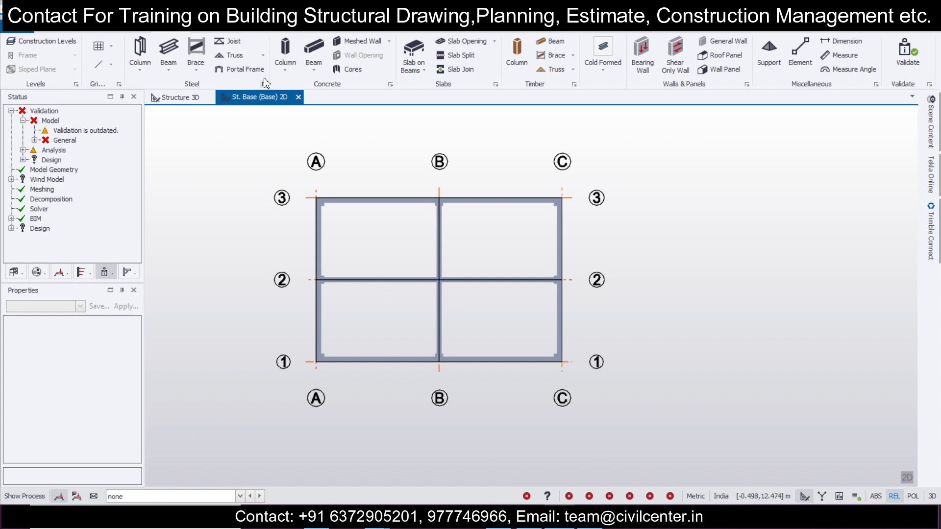
- Add cast-in-place concrete beams from grid line 3 to line 1, midway between lines A and B and midway between B and C
{"action": "left_click", "coordinate": [313, 51]}
{"action": "left_click", "coordinate": [377, 198]}
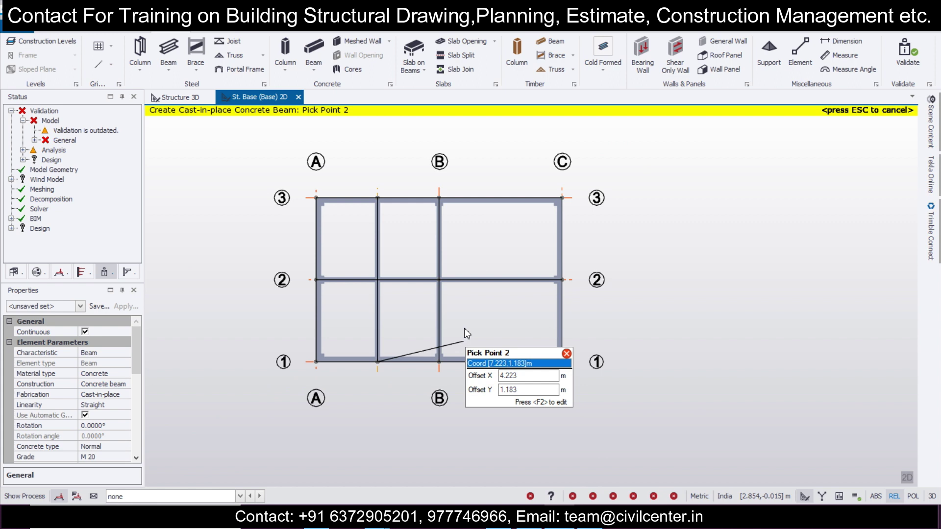
{"action": "key", "text": "Escape"}
{"action": "left_click", "coordinate": [505, 203]}
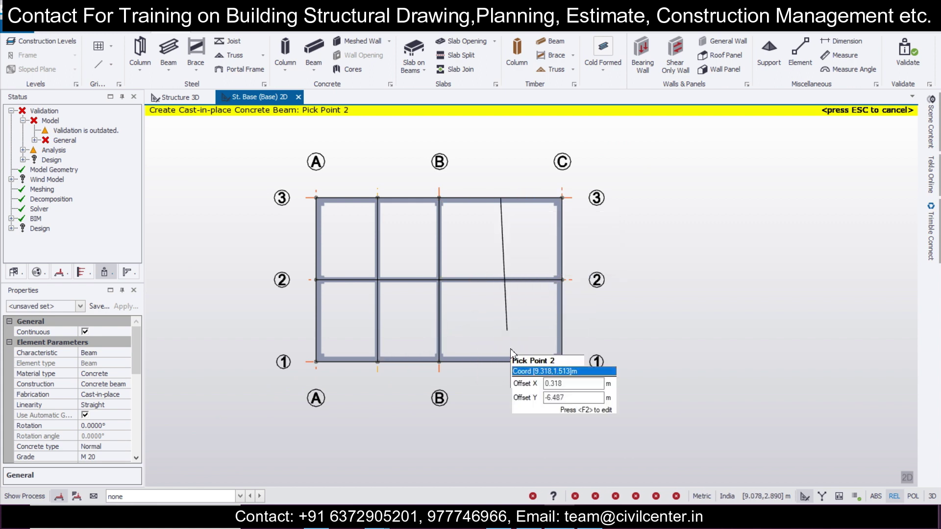
{"action": "left_click", "coordinate": [500, 363]}
{"action": "key", "text": "Escape"}
{"action": "key", "text": "Escape"}
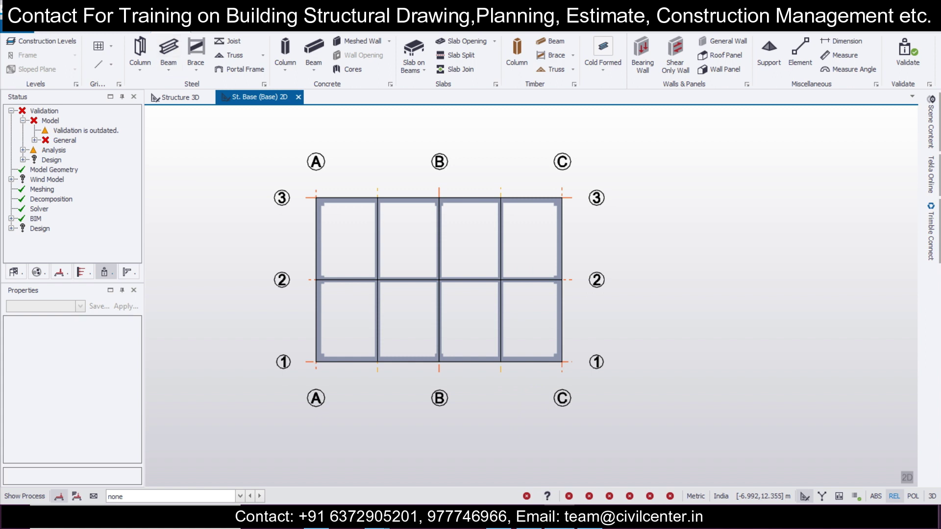
- Check the member intersection errors and add a node where the beam midway between lines A and B crosses grid line 2
{"action": "left_click", "coordinate": [34, 130]}
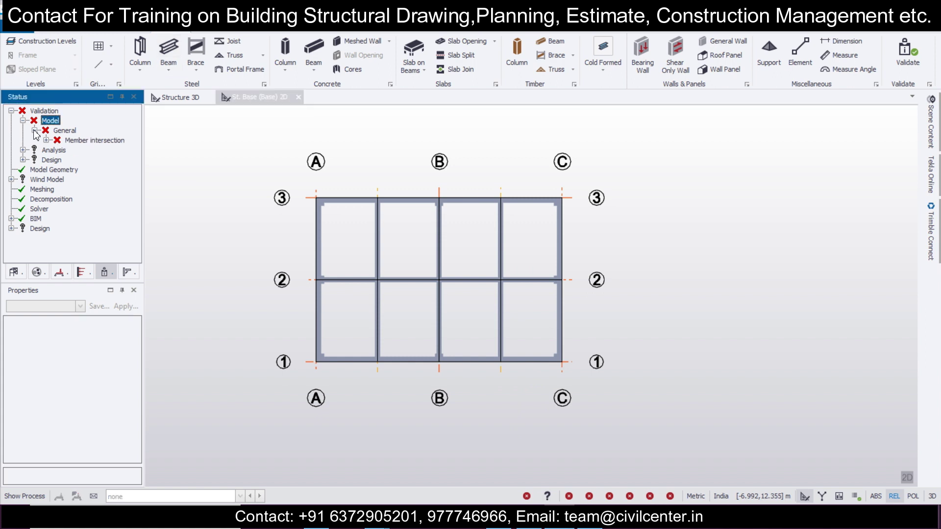
{"action": "left_click", "coordinate": [45, 140]}
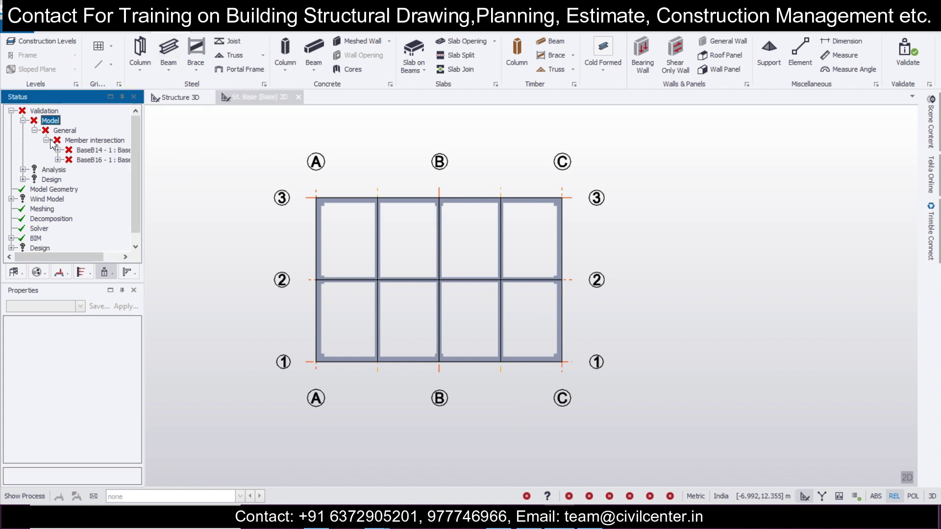
{"action": "left_click", "coordinate": [377, 299]}
{"action": "scroll", "coordinate": [387, 309], "scroll_direction": "up", "scroll_amount": 4}
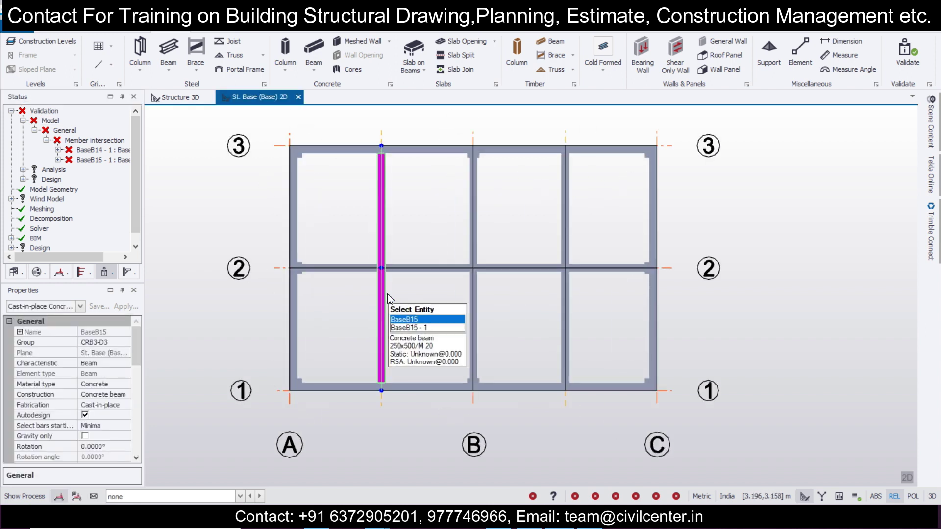
{"action": "scroll", "coordinate": [385, 284], "scroll_direction": "down", "scroll_amount": 2}
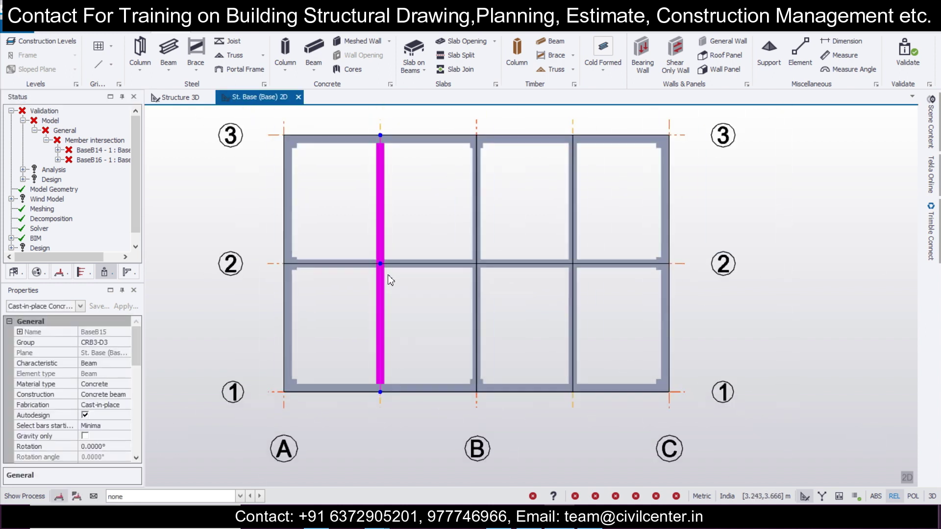
{"action": "left_click", "coordinate": [381, 265]}
{"action": "left_click", "coordinate": [381, 265]}
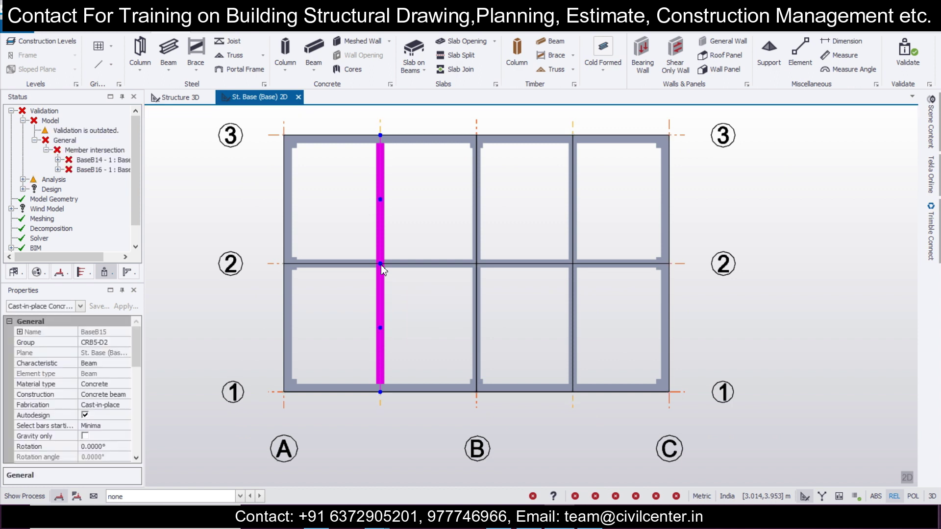
- Add a node where the beam midway between lines B and C crosses grid line 2
{"action": "left_click", "coordinate": [573, 284]}
{"action": "left_click", "coordinate": [573, 265]}
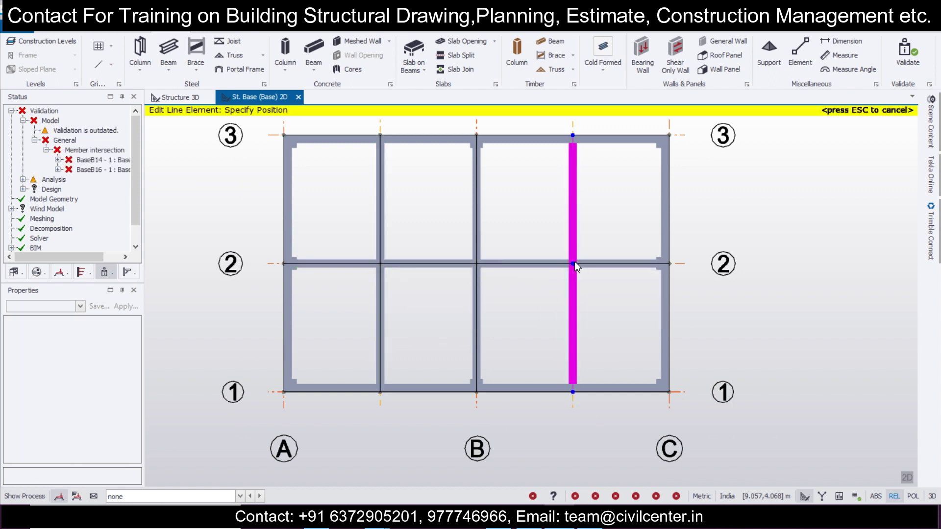
{"action": "left_click", "coordinate": [573, 265]}
{"action": "key", "text": "Escape"}
{"action": "left_click", "coordinate": [574, 270]}
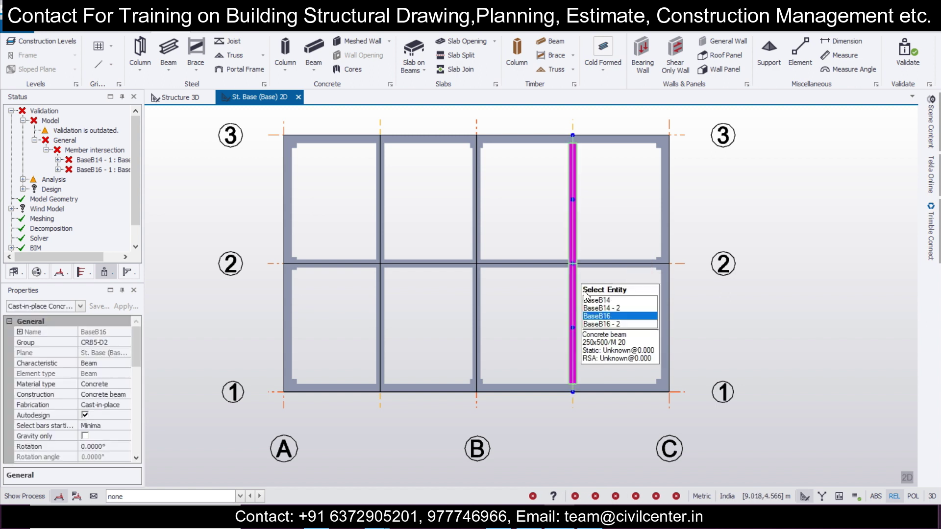
{"action": "key", "text": "Escape"}
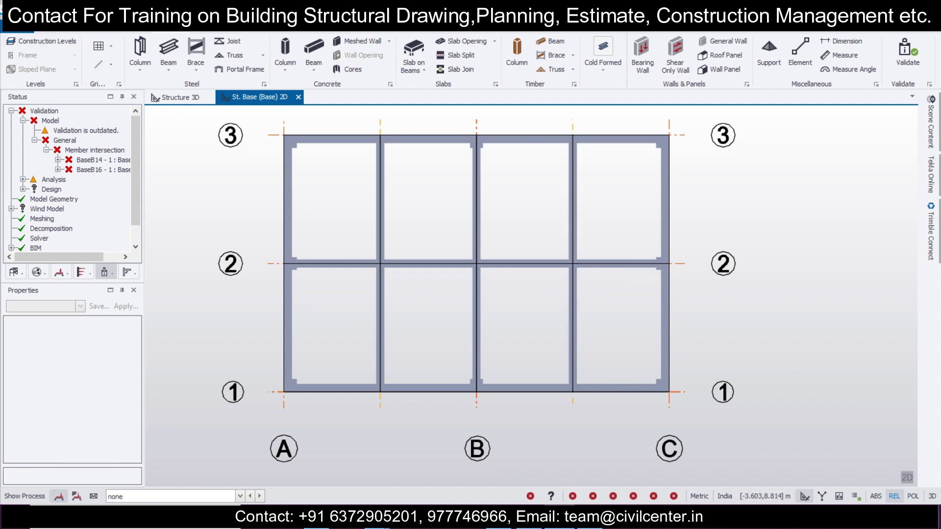
- Validate the model and inspect the columns and crossing beams in the 3D structure view
{"action": "scroll", "coordinate": [477, 244], "scroll_direction": "down", "scroll_amount": 2}
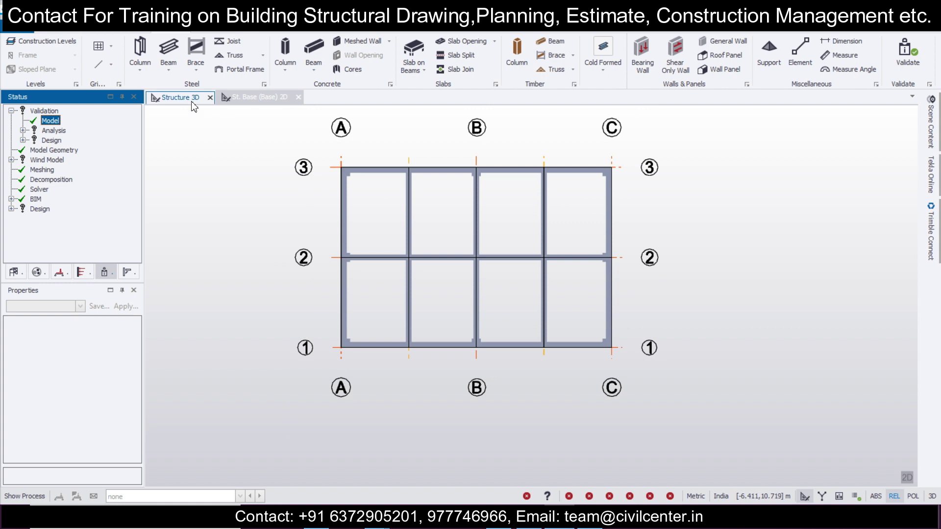
{"action": "middle_click_drag", "start_coordinate": [766, 431], "coordinate": [792, 405]}
{"action": "scroll", "coordinate": [746, 408], "scroll_direction": "up", "scroll_amount": 3}
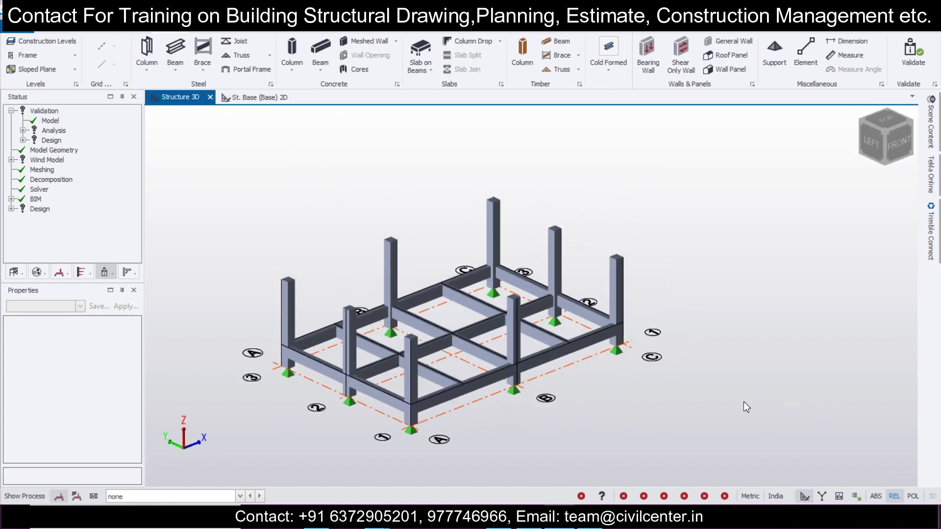
{"action": "middle_click_drag", "start_coordinate": [730, 416], "coordinate": [776, 408]}
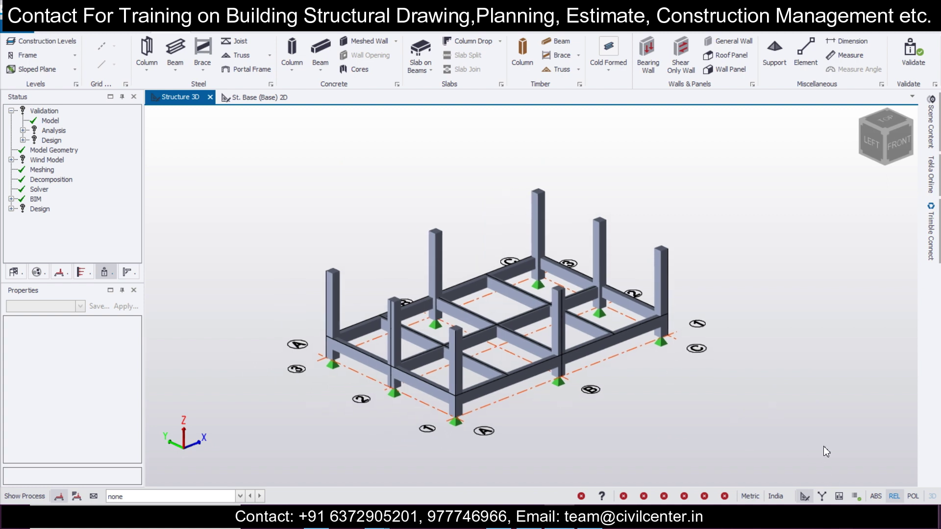